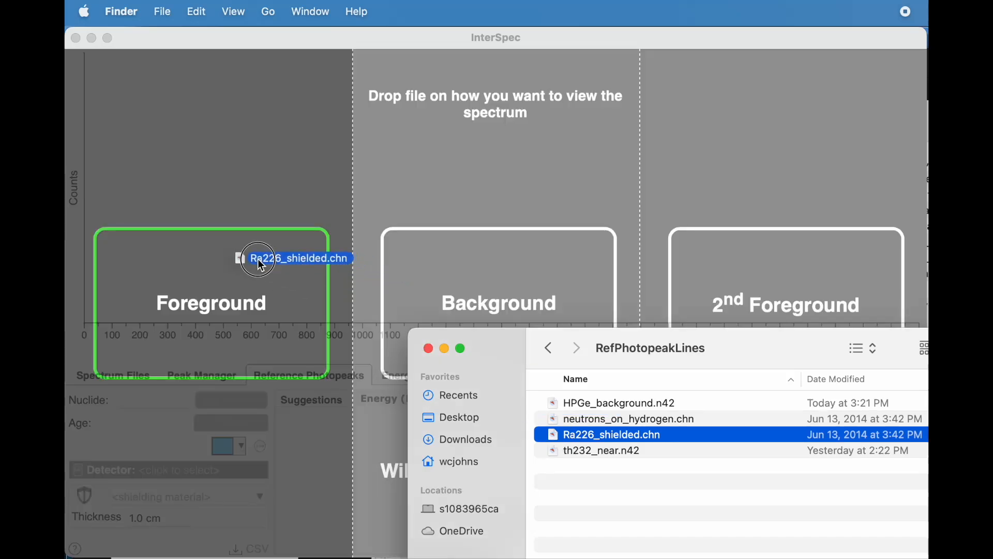
Step: Load Ra226_shielded.chn as the foreground spectrum and display the reference photopeak lines for Ra226
click(260, 260)
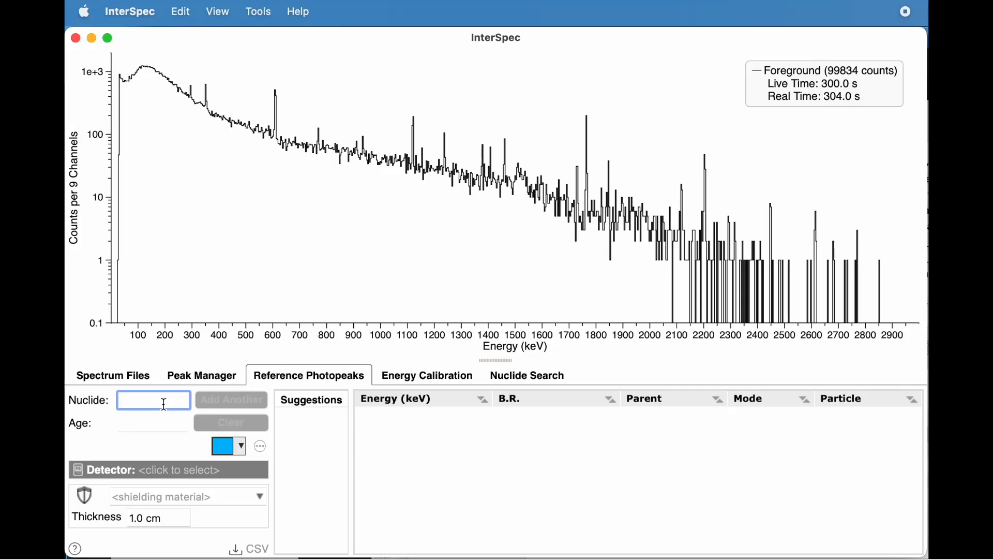
text(Ra226)
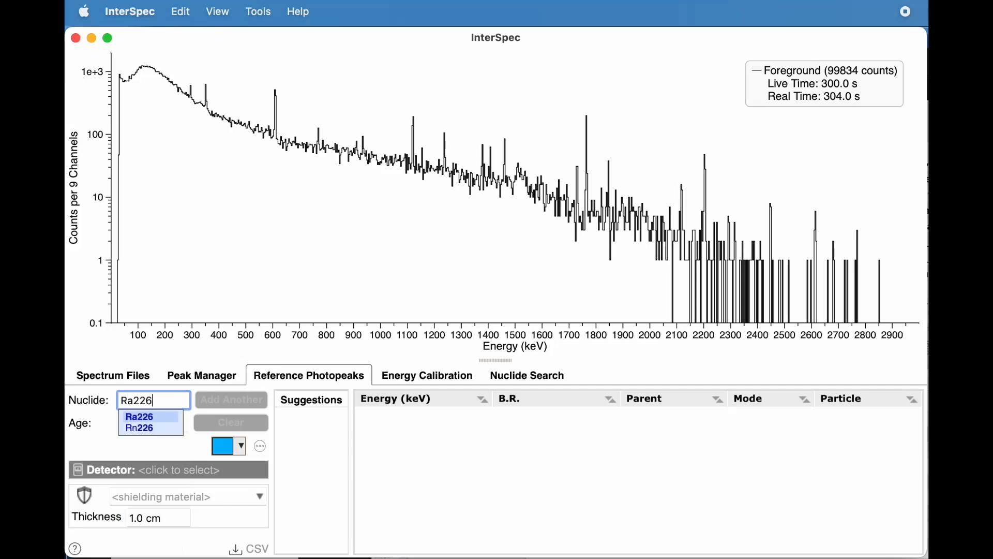
key(Return)
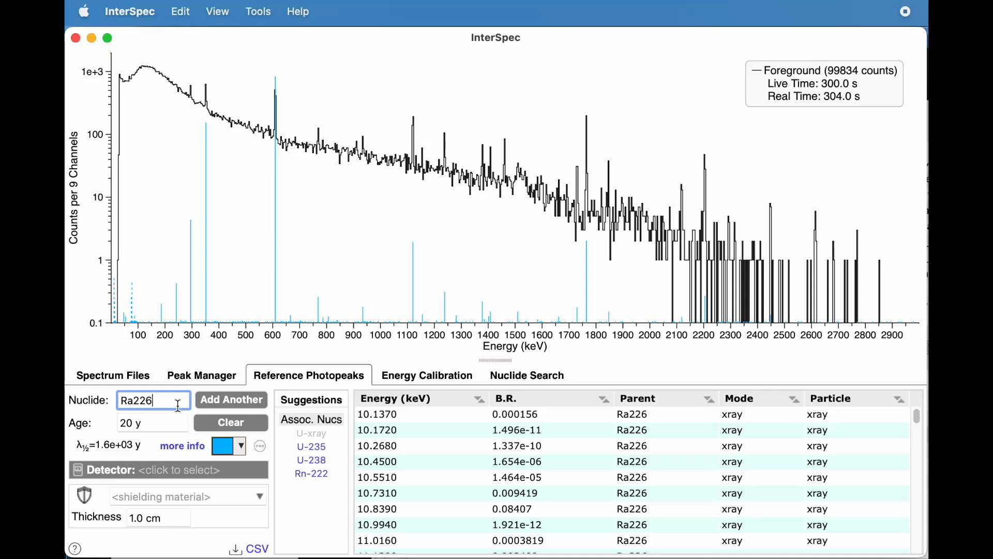
mouse_move(205, 299)
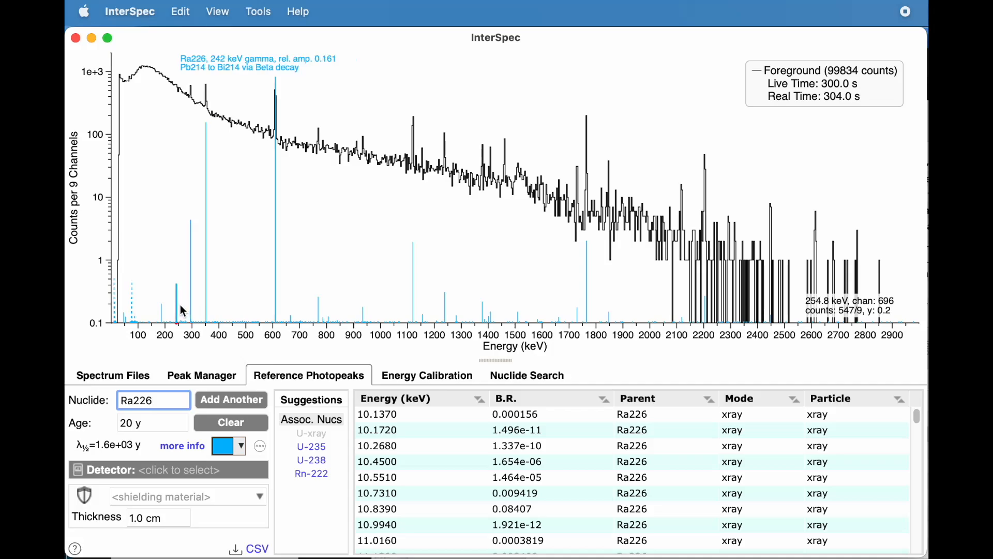
mouse_move(169, 314)
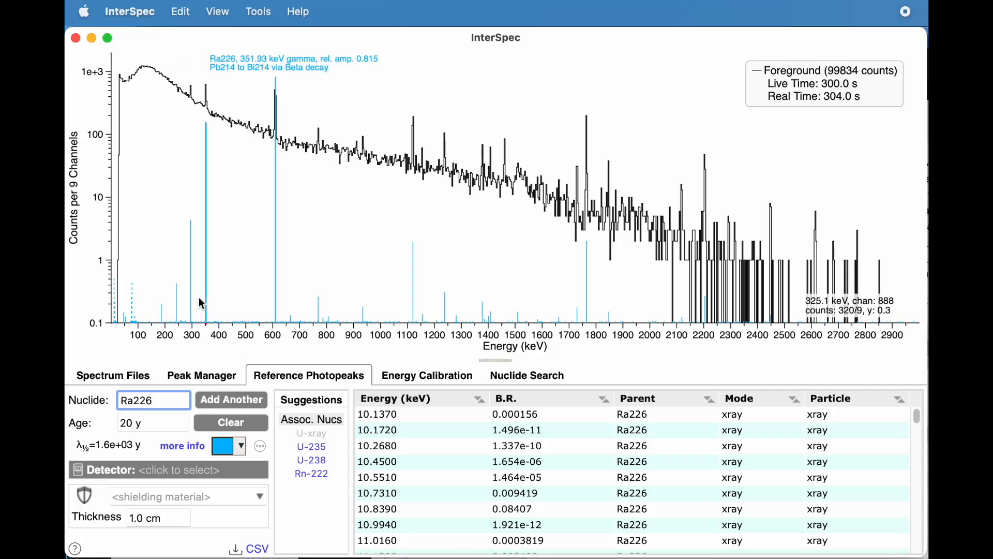
mouse_move(277, 281)
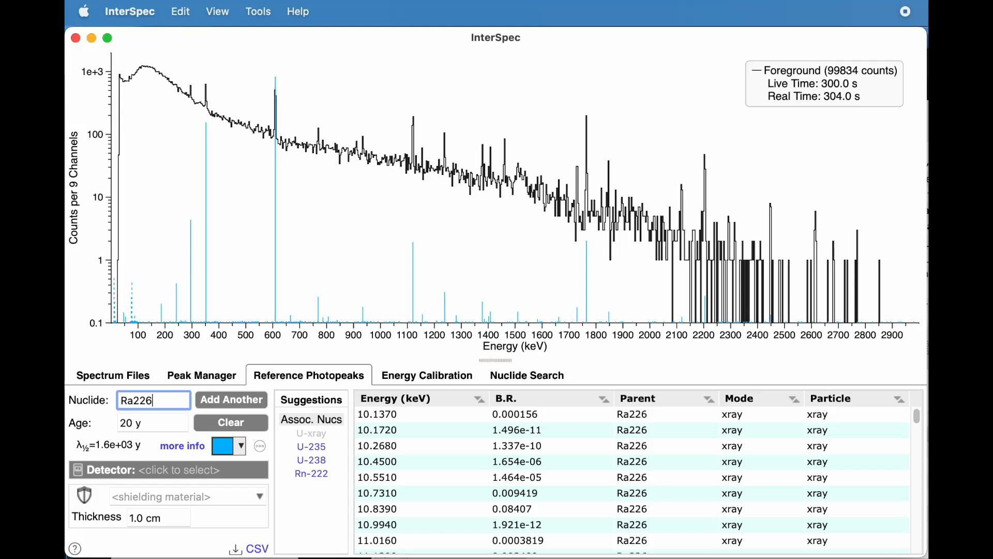
Step: Try an age of 0 y for the Ra226 reference lines, and set it back to 20 y
click(129, 426)
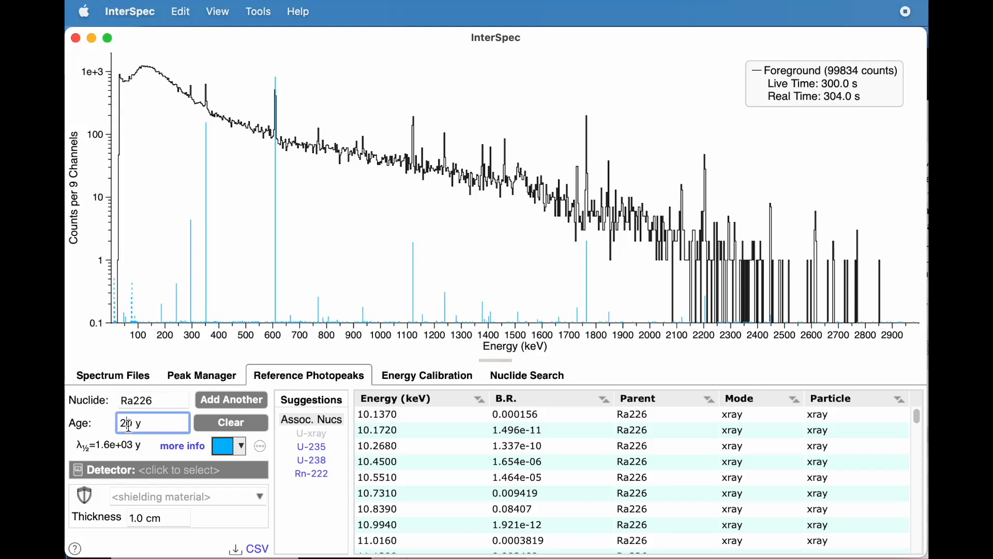
key(BackSpace)
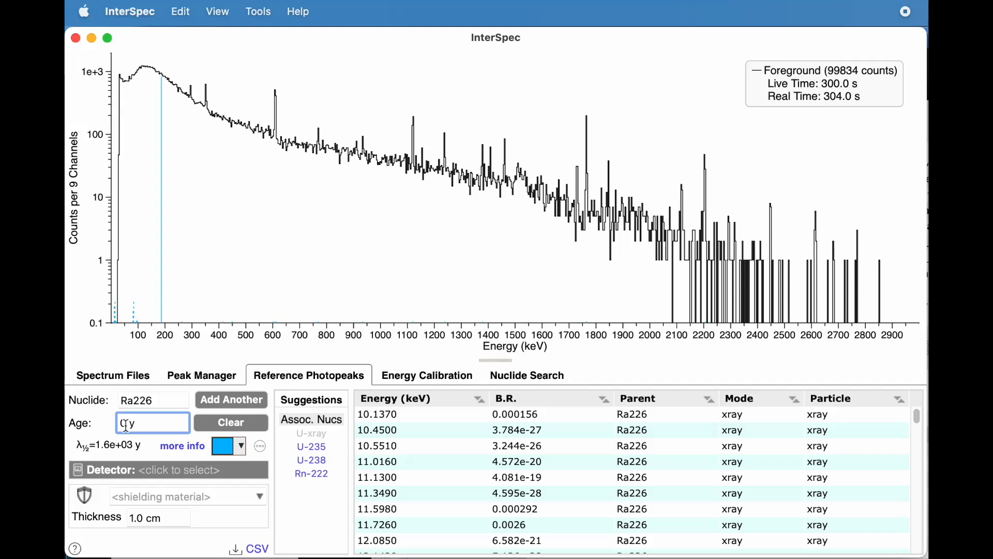
text(2)
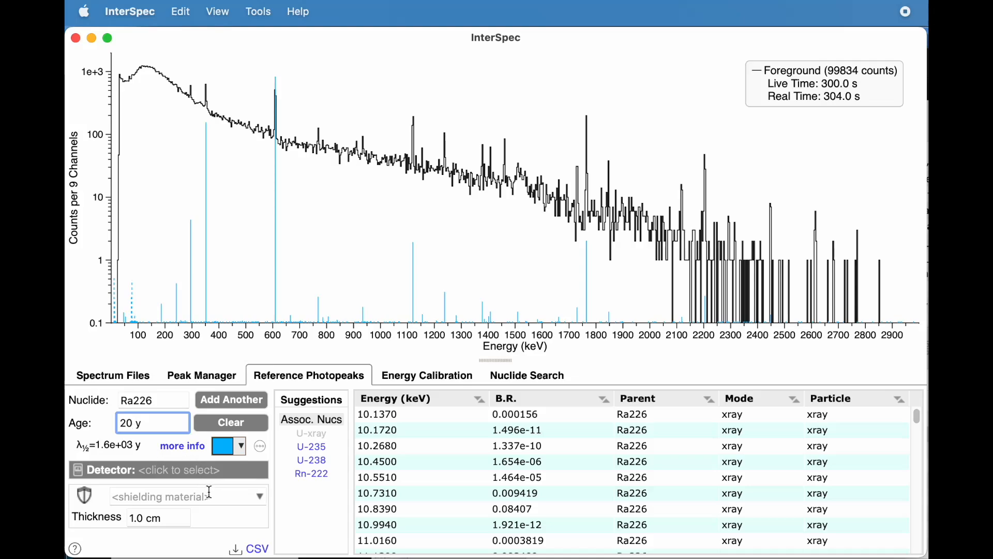
Step: Show the reference lines of the associated nuclides U-235 and U-238 in turn, and return to Ra226
click(315, 450)
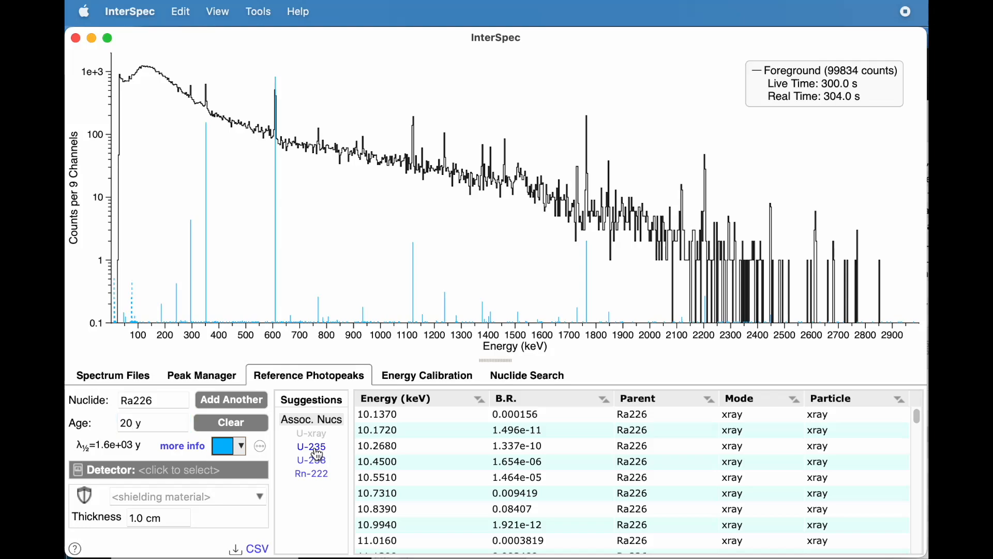
click(311, 447)
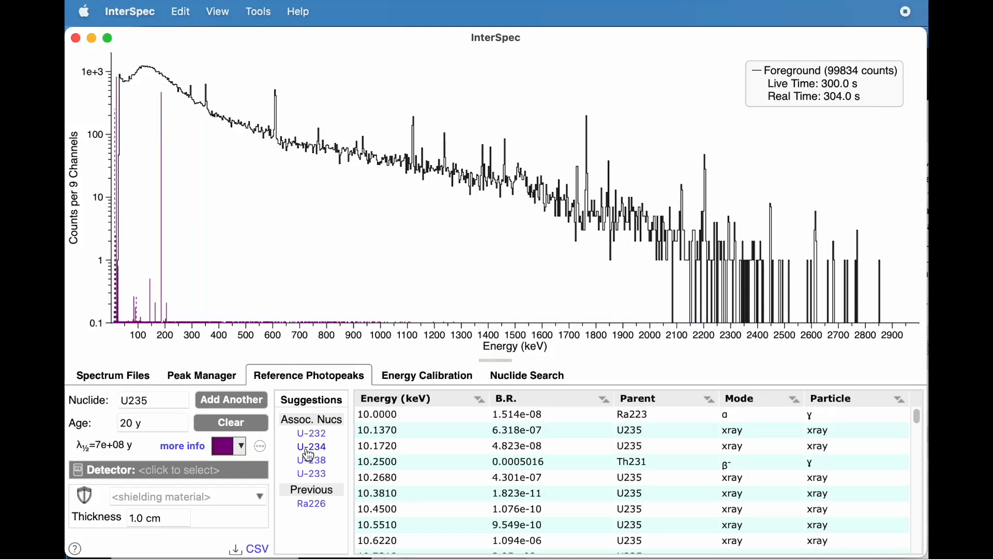
click(311, 505)
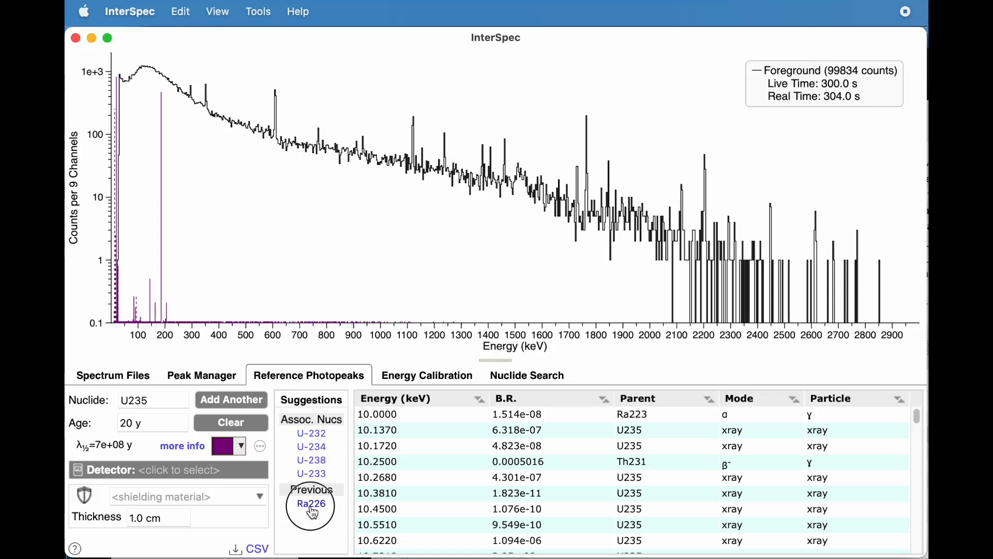
click(312, 460)
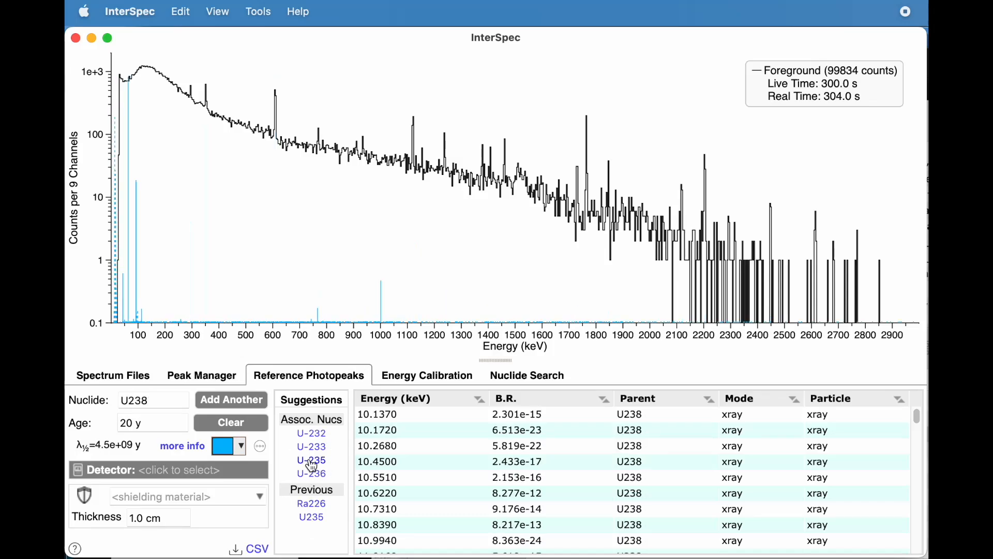
click(311, 504)
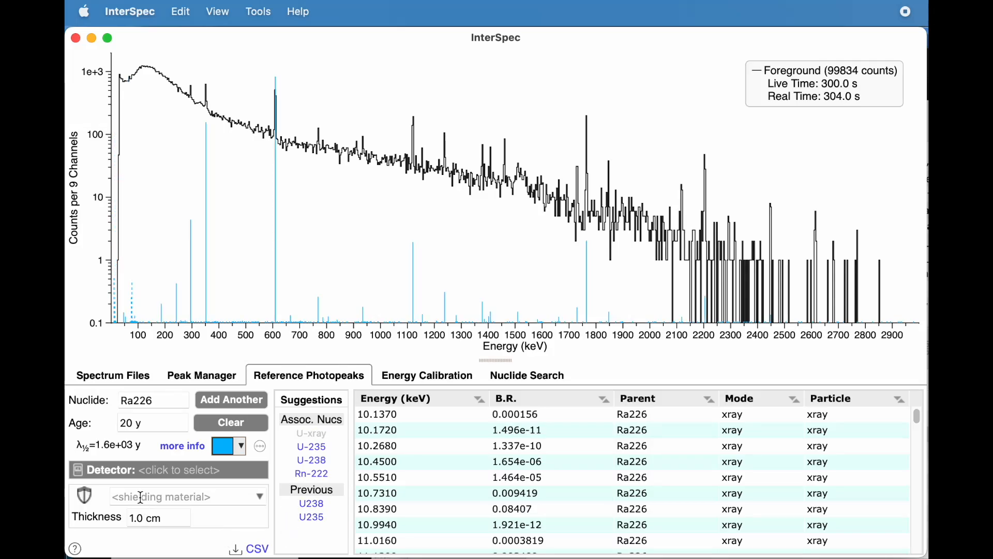
Step: Assign the relative-efficiency detector response ORTEC Detective_LANL_025cm (9%) from common_drfs.tsv to the reference lines
click(146, 472)
click(307, 324)
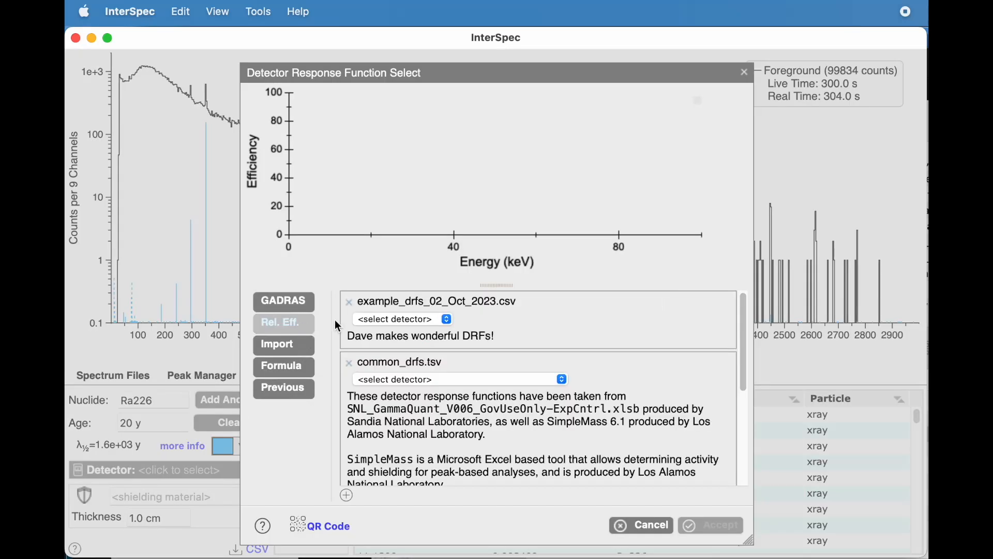
click(387, 382)
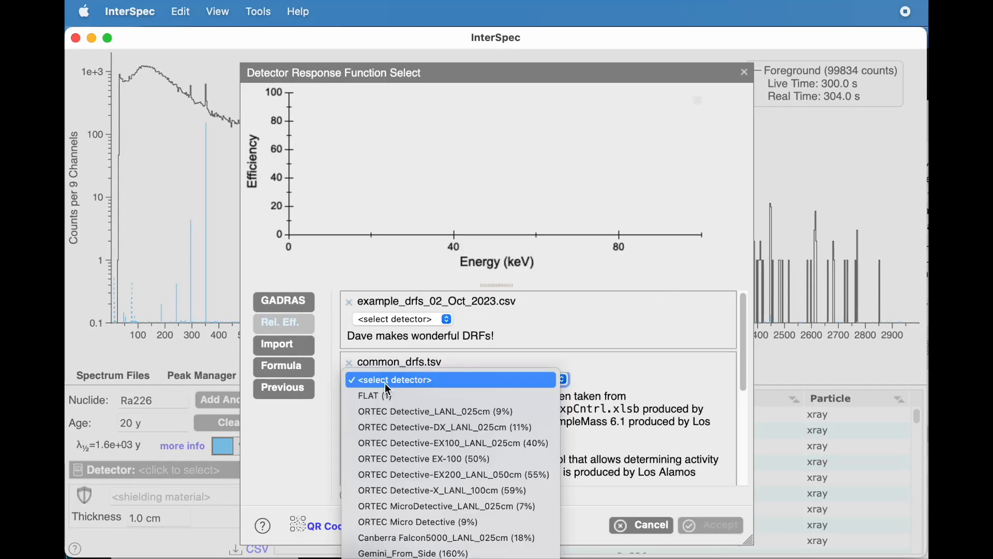
click(386, 413)
click(711, 525)
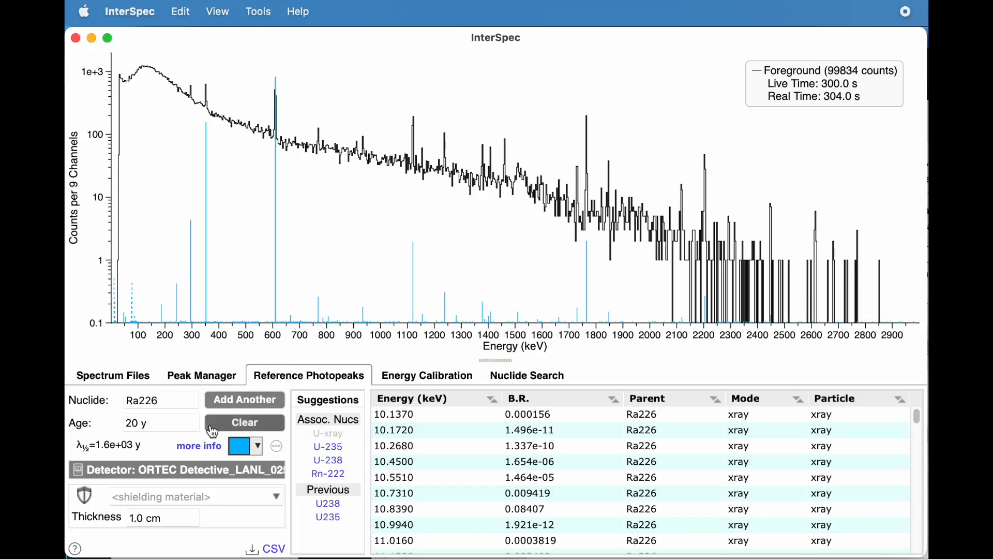
Step: Set the shielding material for the Ra226 reference lines to Stainless steel SS-304
click(184, 494)
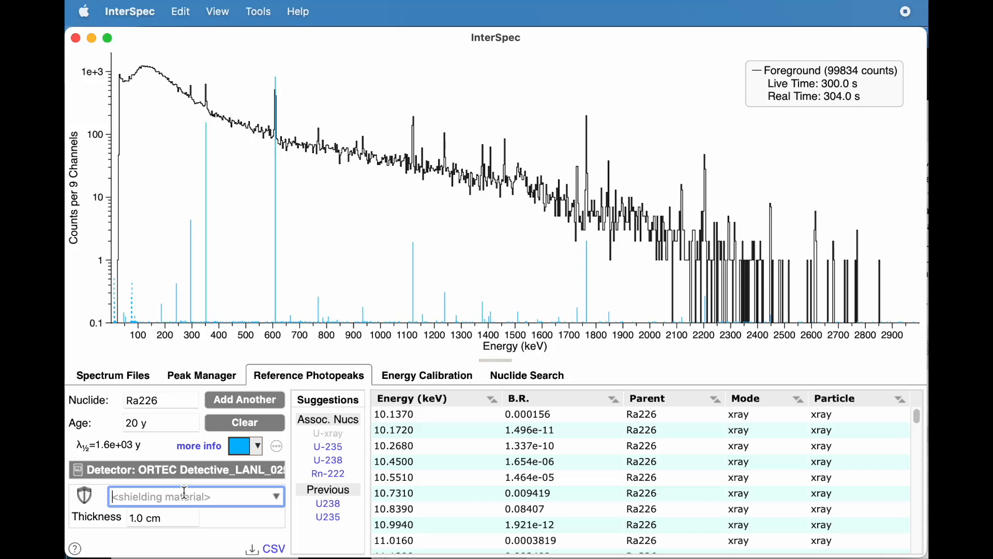
text(Sta)
key(Down)
key(Return)
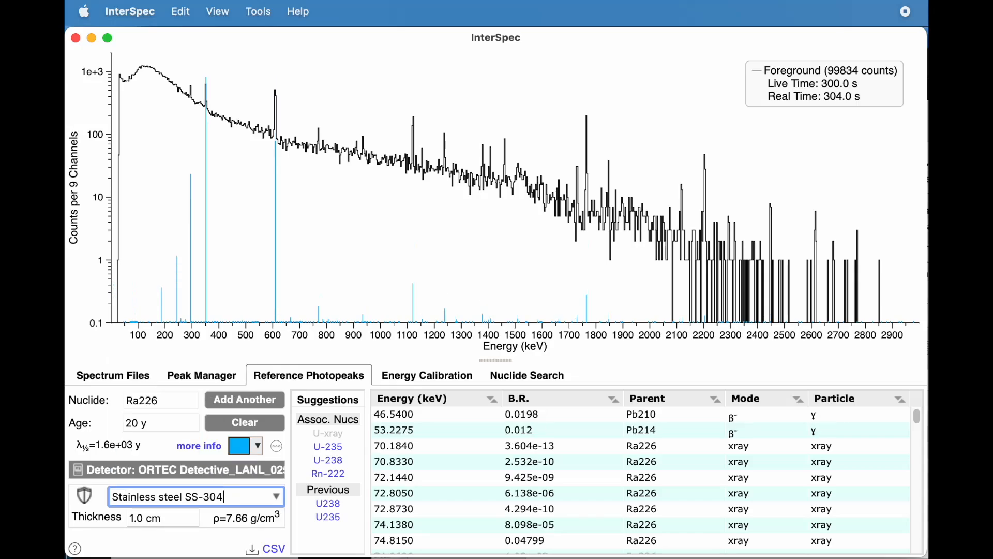
Step: Try a shielding thickness of 3.0 cm, and set it to 5.0 cm
click(134, 519)
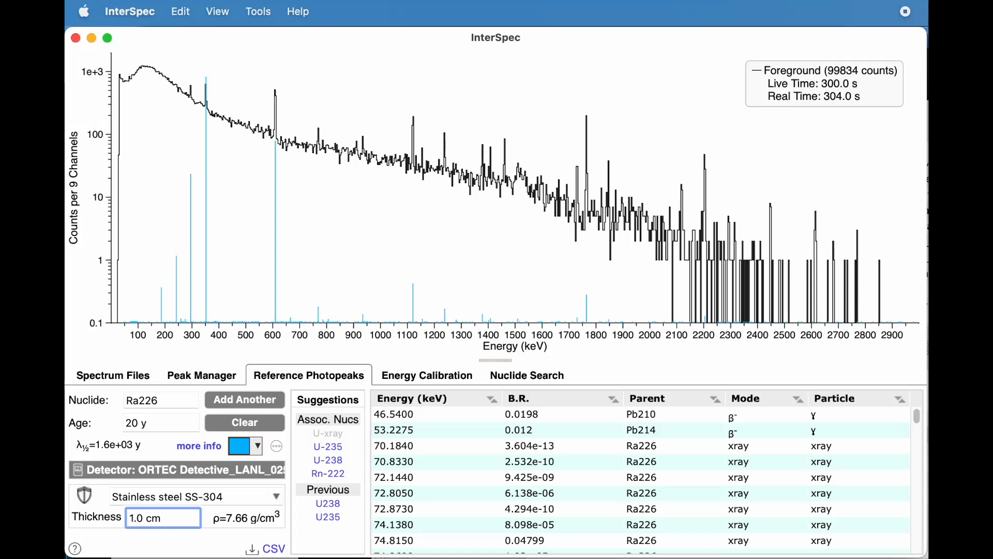
key(BackSpace)
text(3)
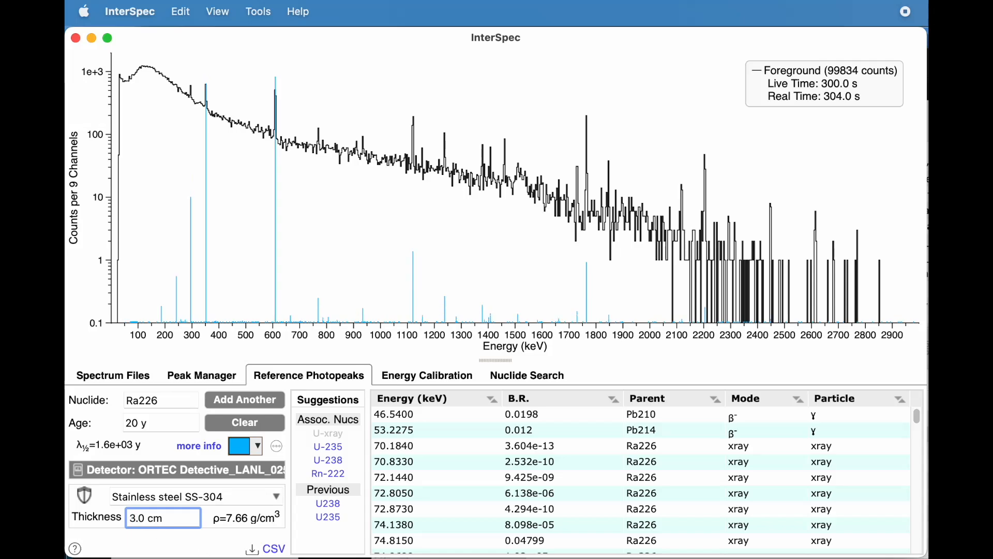
key(BackSpace)
text(5)
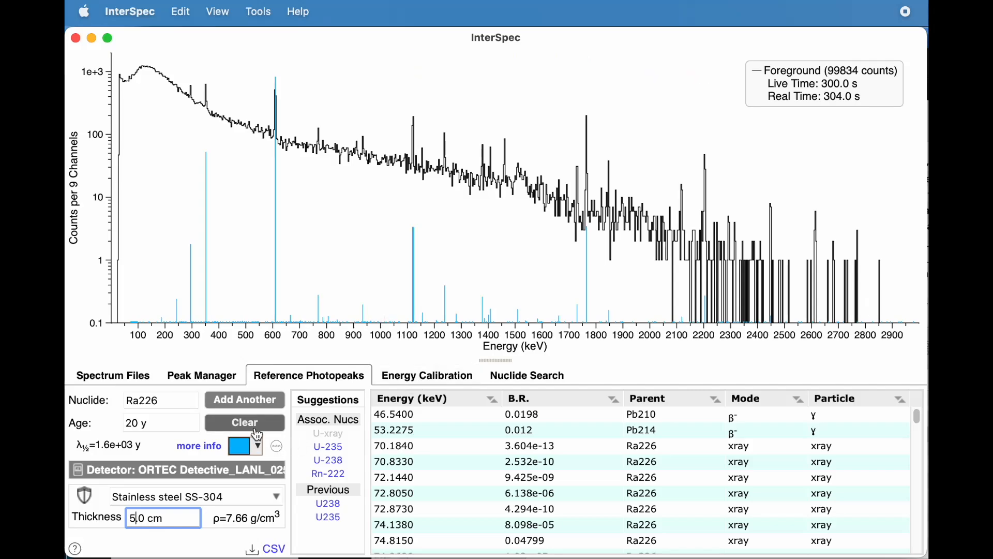
Step: Open the additional information on Ra226 and read through its analyst notes, decay modes and parent isotopes
click(201, 446)
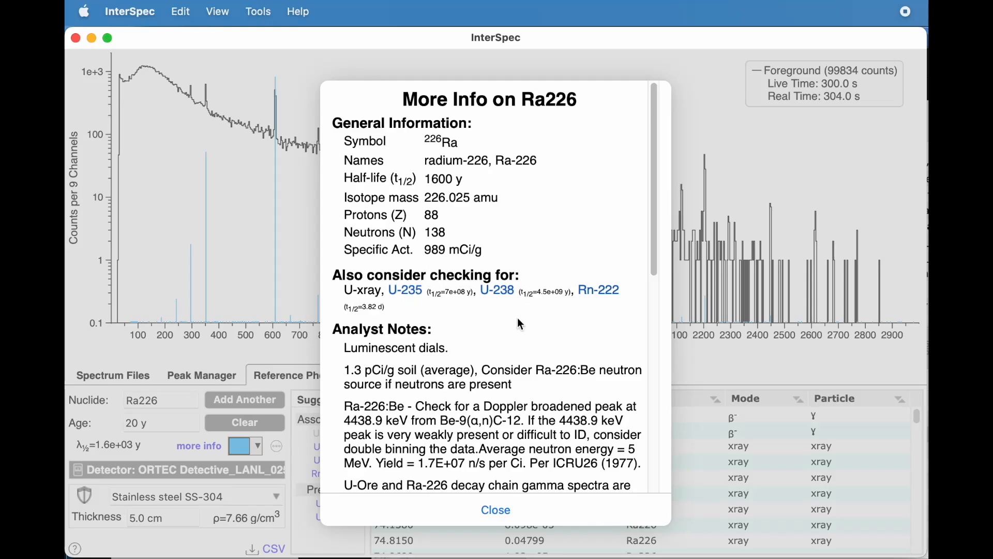
scroll(519, 321, down, 5)
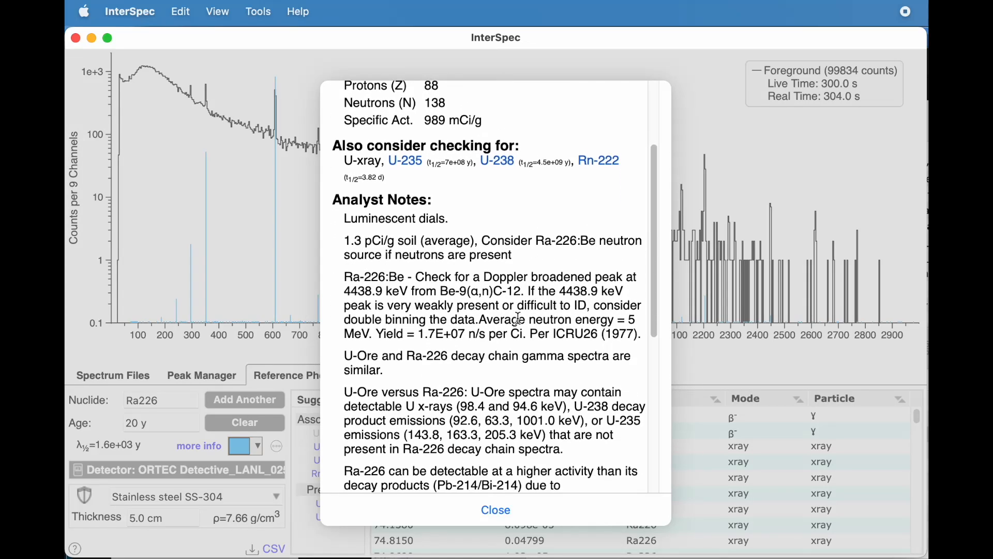
scroll(518, 319, down, 4)
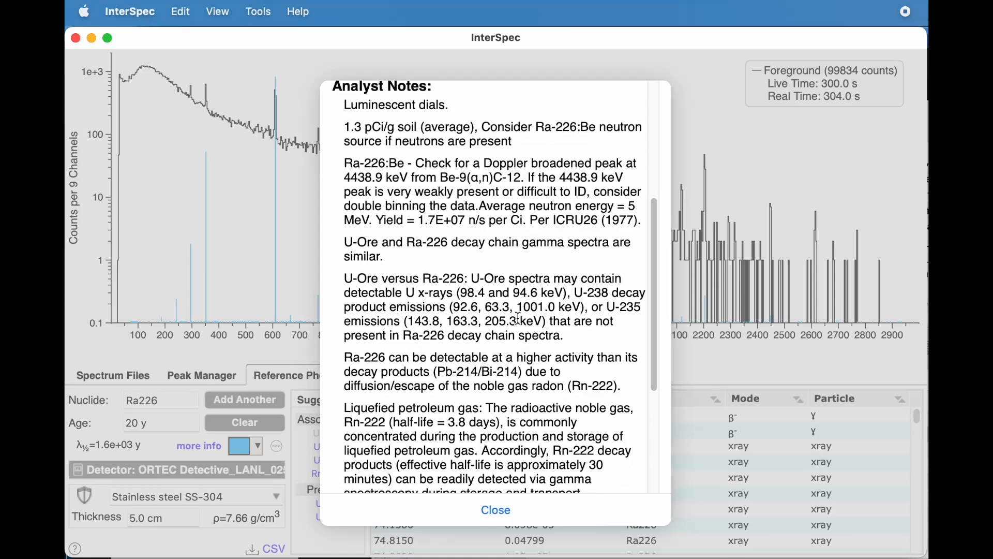
scroll(519, 318, down, 3)
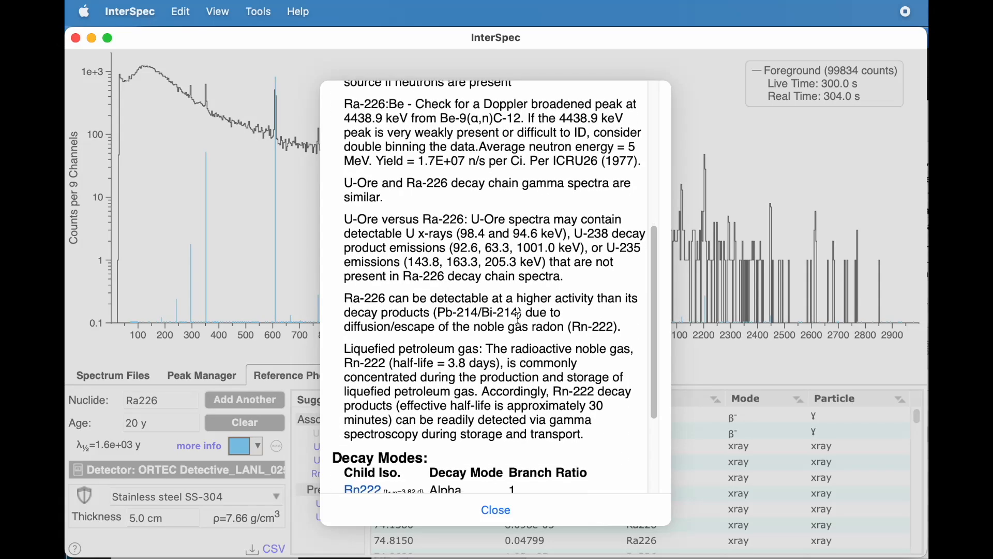
scroll(519, 319, down, 4)
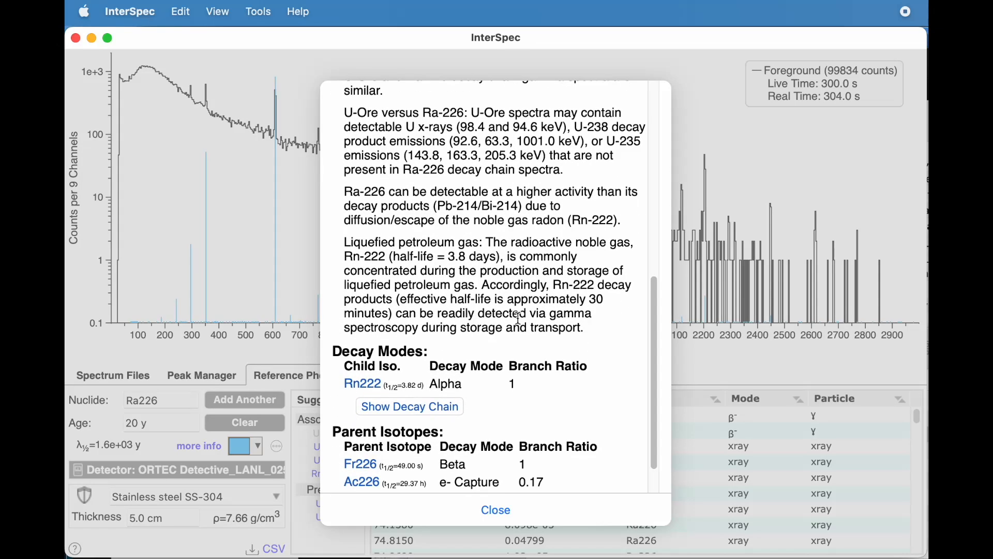
scroll(472, 272, down, 1)
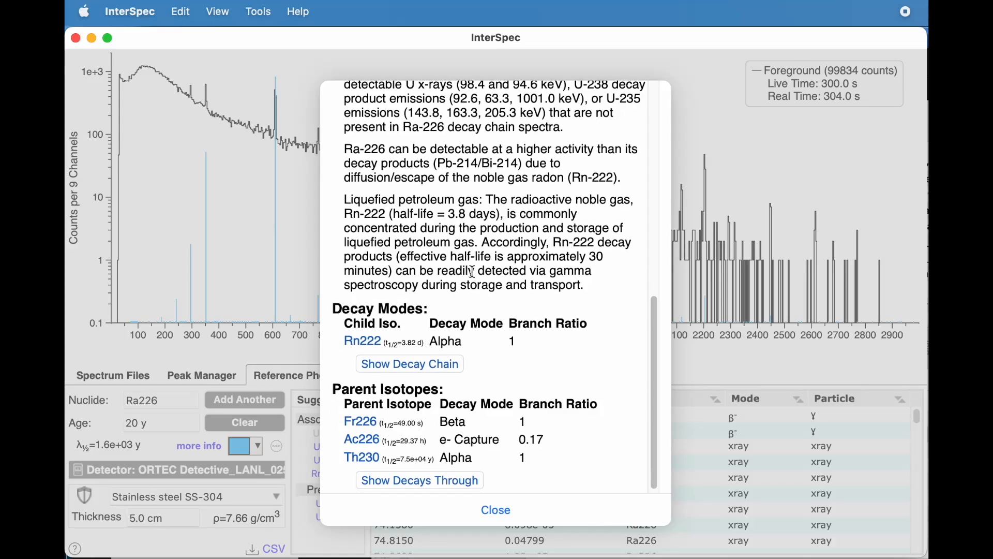
scroll(473, 272, down, 1)
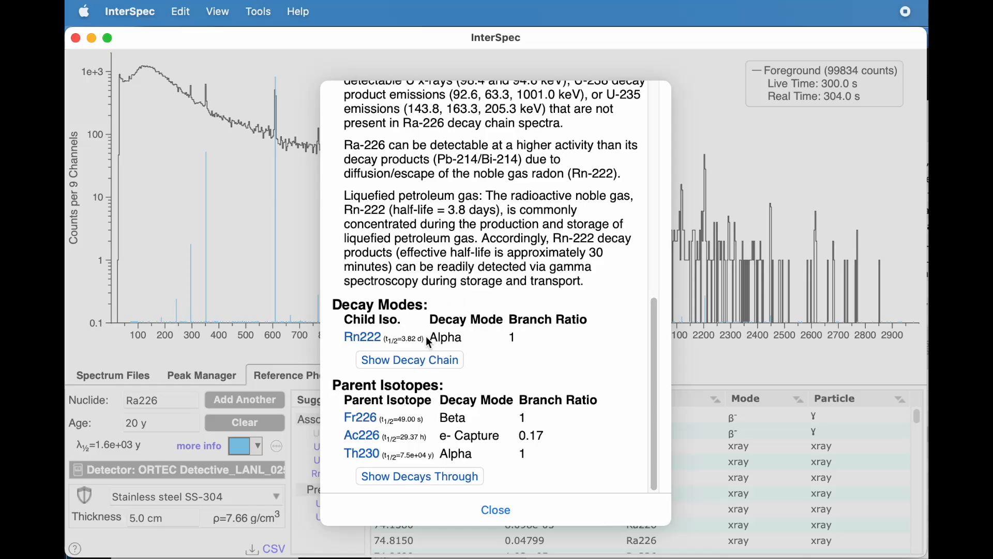
Step: View the Ra226 decay chain, inspect the details of Ra226, Rn222 and Po218, and close the chart
click(417, 362)
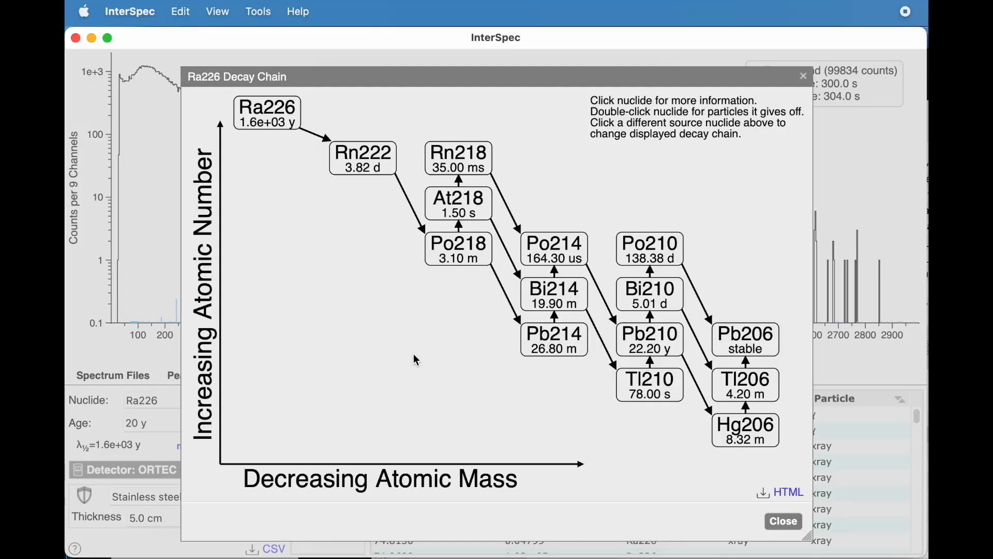
click(288, 119)
click(363, 166)
click(446, 252)
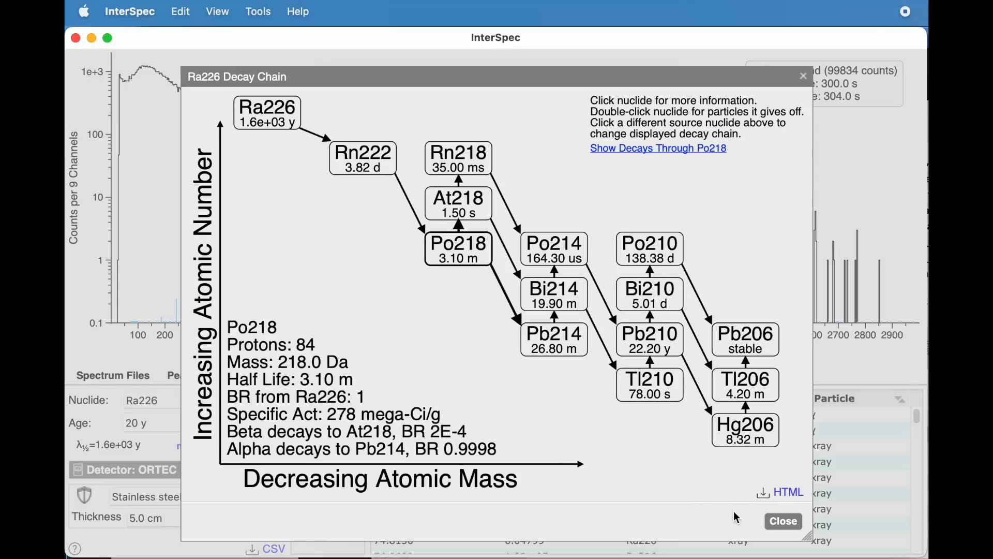
click(785, 522)
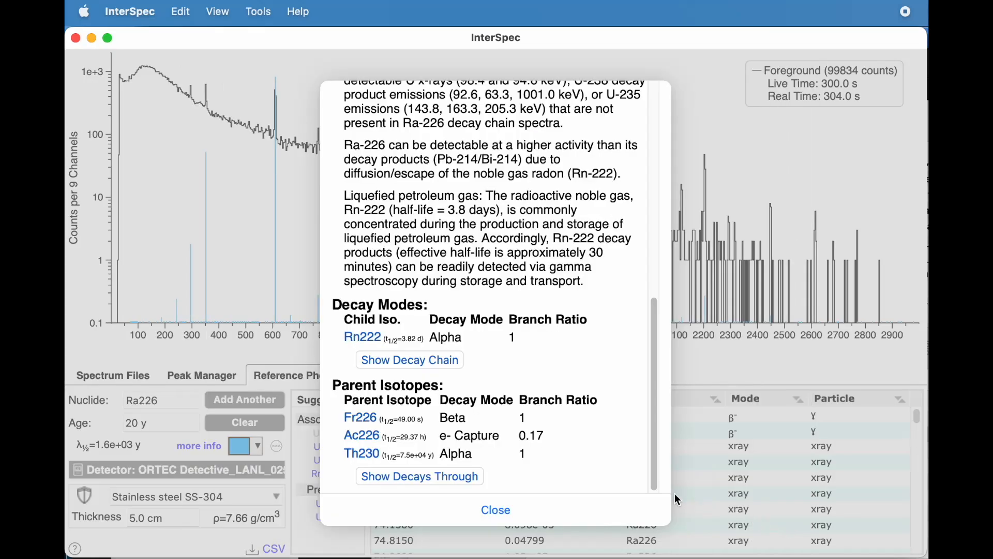
Step: View the chart of decays through Ra226, and close it together with the nuclide information
click(468, 477)
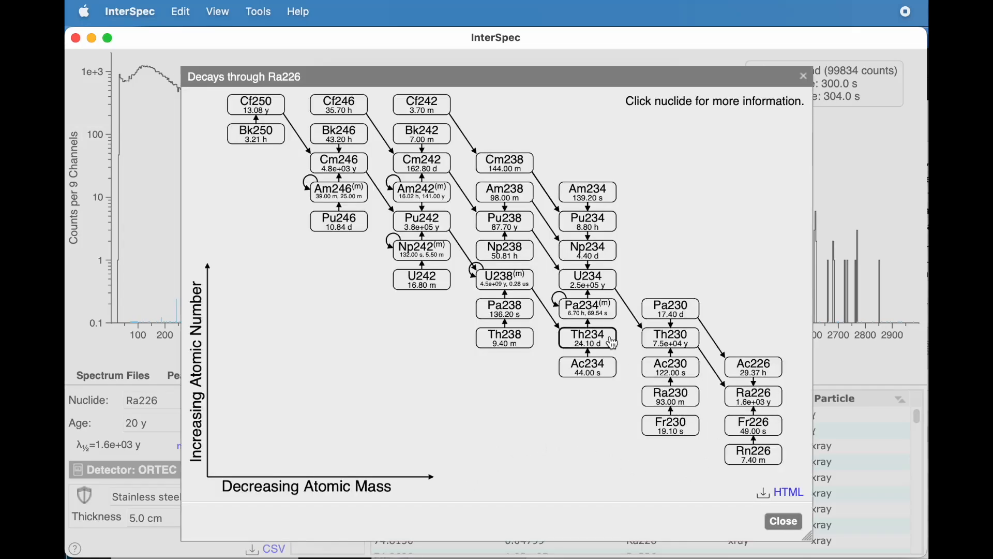
click(784, 521)
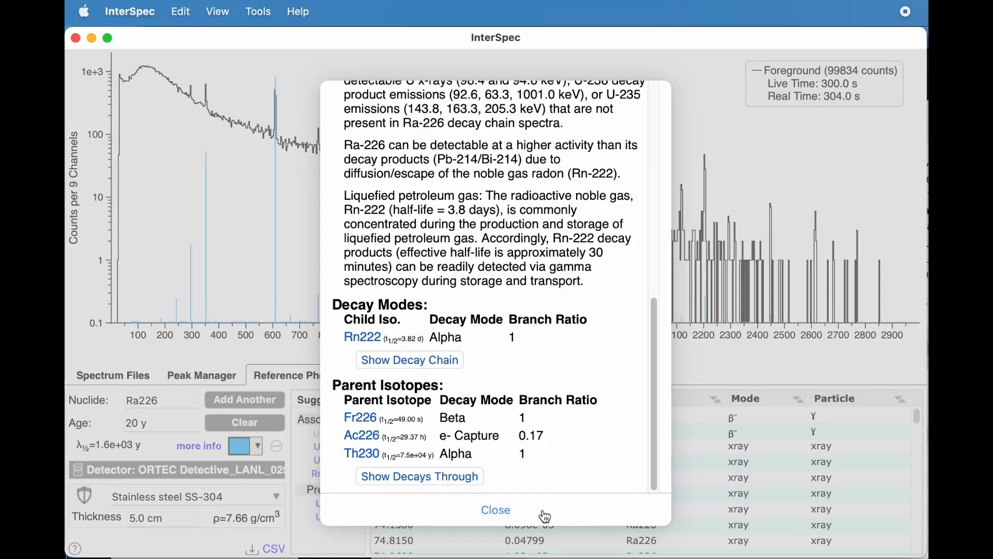
click(496, 510)
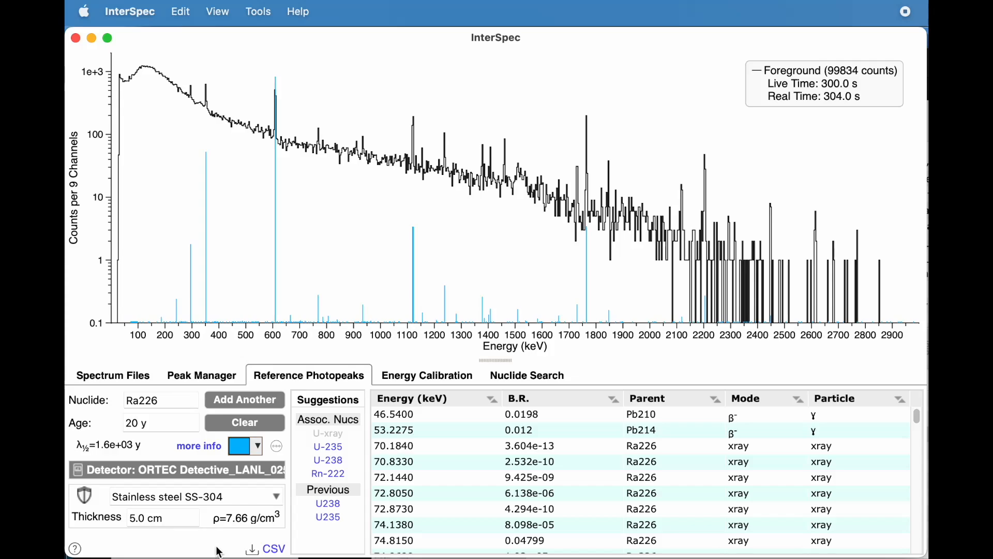
Step: Export the Ra226 reference lines as Ra226_lines.csv to the RefPhotopeakLines folder
click(274, 552)
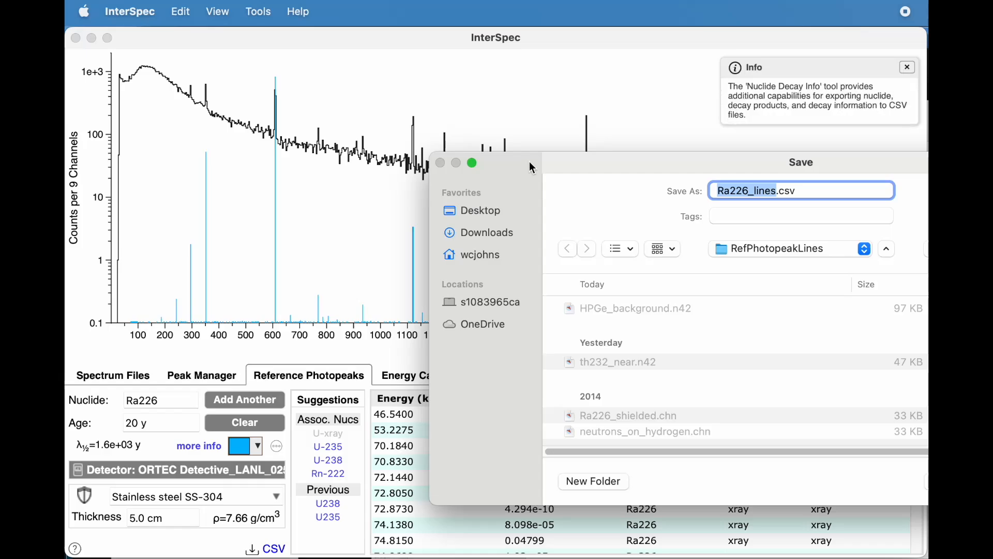
drag(529, 161, 255, 139)
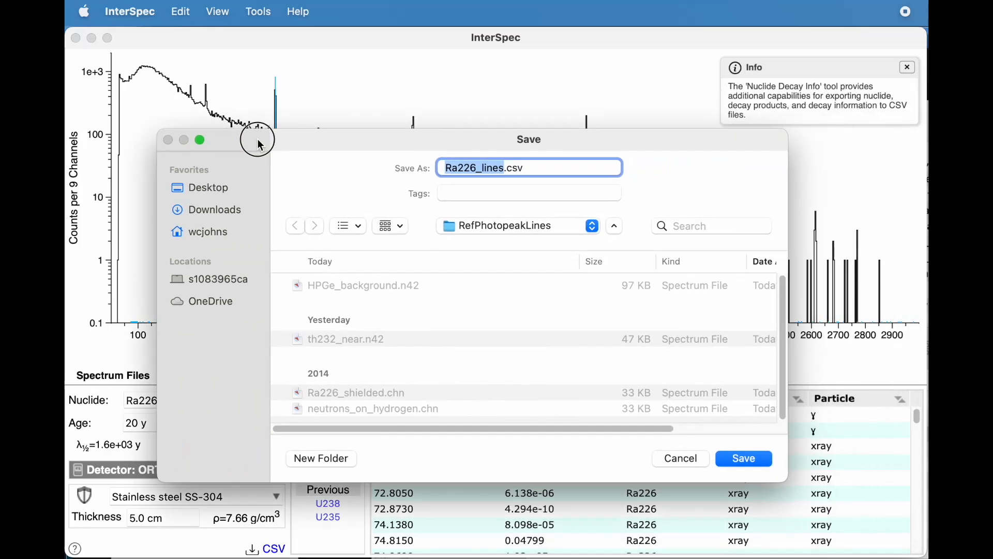
click(737, 460)
Step: Switch to Finder, open Ra226_lines.csv in Excel, look through its shielding, detector and line intensity data, and close the workbook
key(super+Tab)
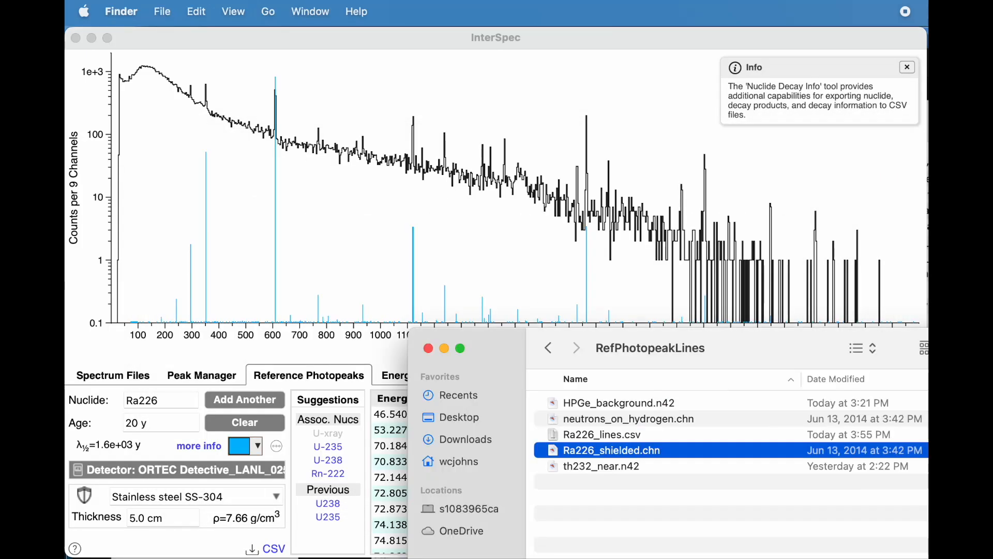
drag(513, 336, 345, 277)
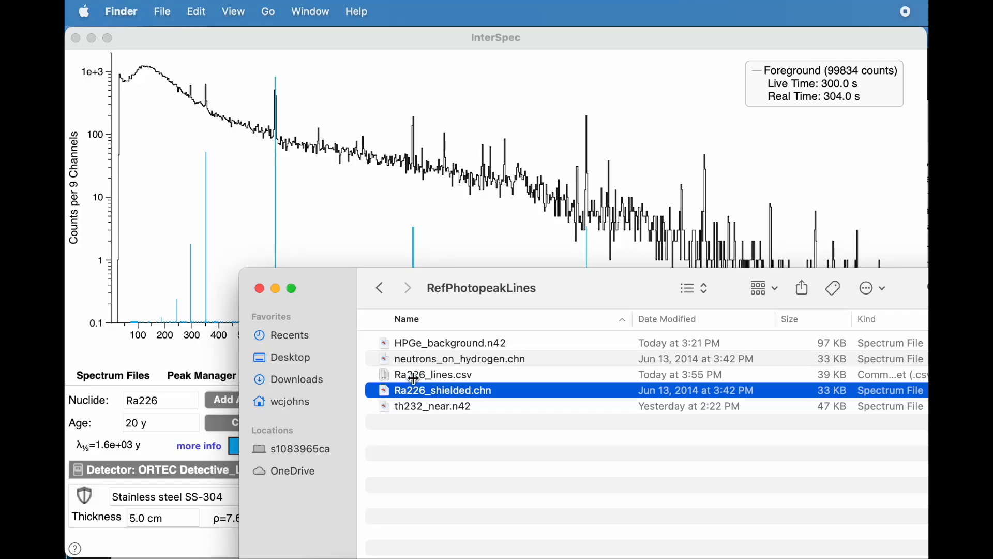
double_click(411, 375)
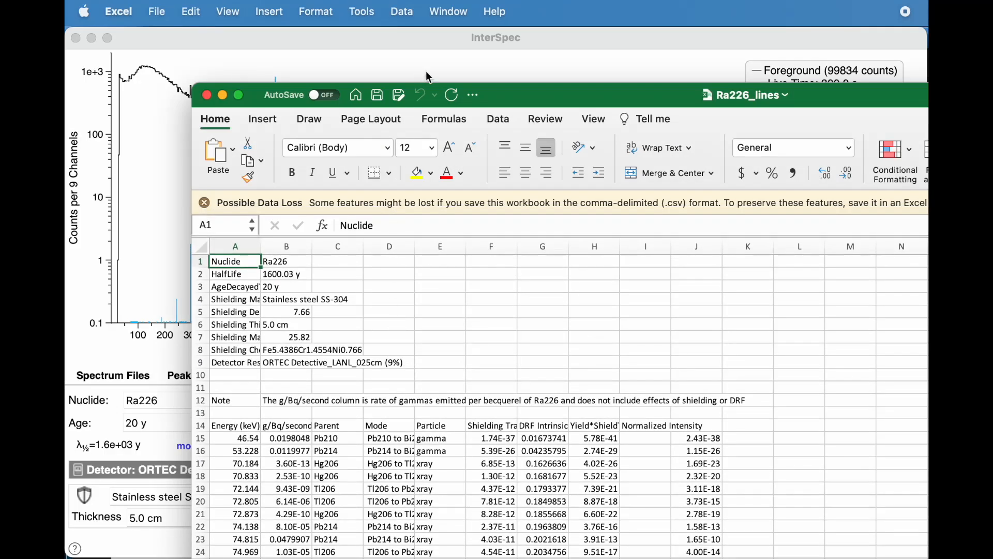
double_click(512, 94)
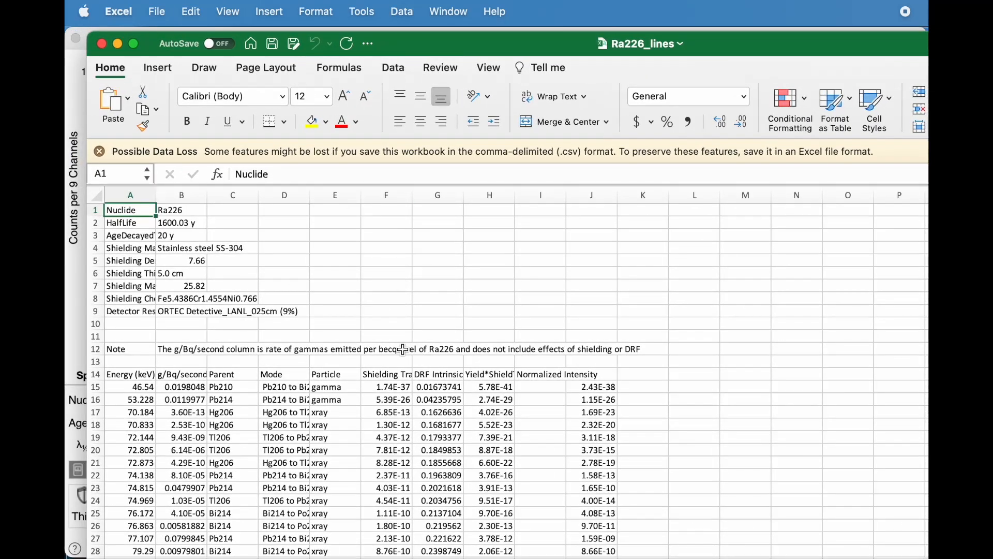
scroll(404, 349, down, 10)
scroll(403, 349, up, 5)
scroll(404, 349, up, 3)
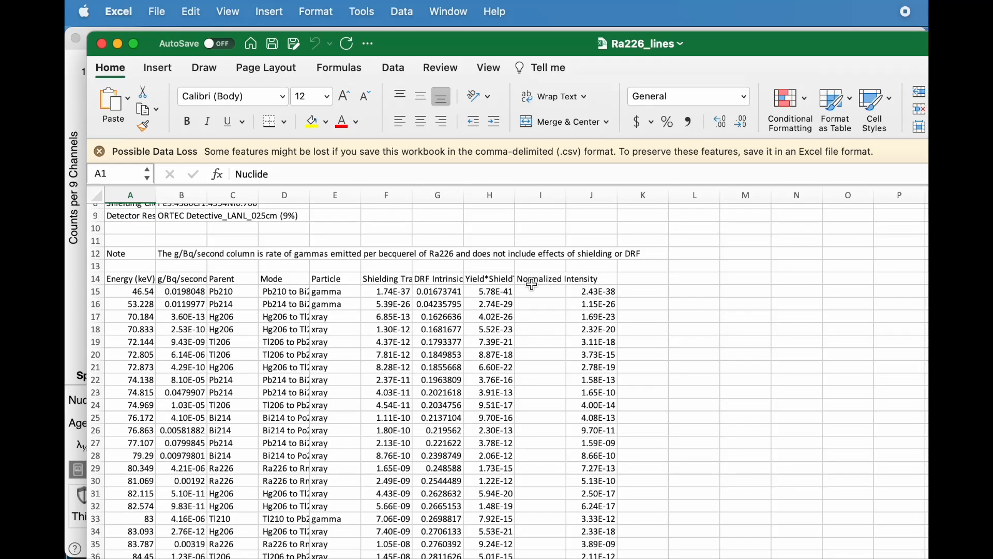
click(103, 44)
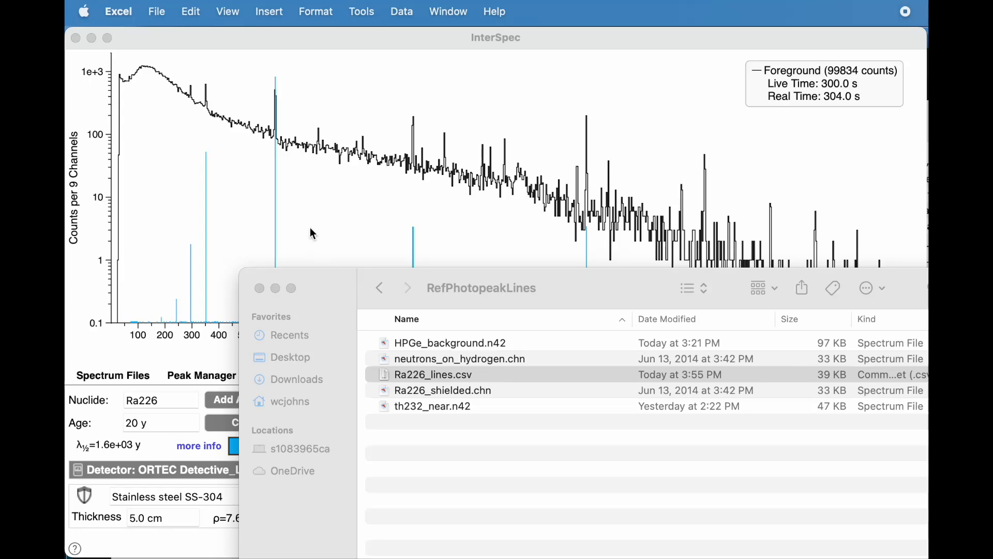
Step: Load th232_near.n42 from Finder into InterSpec as the foreground spectrum, and show the reference lines of the detector-identified nuclide Th232
drag(581, 335, 576, 337)
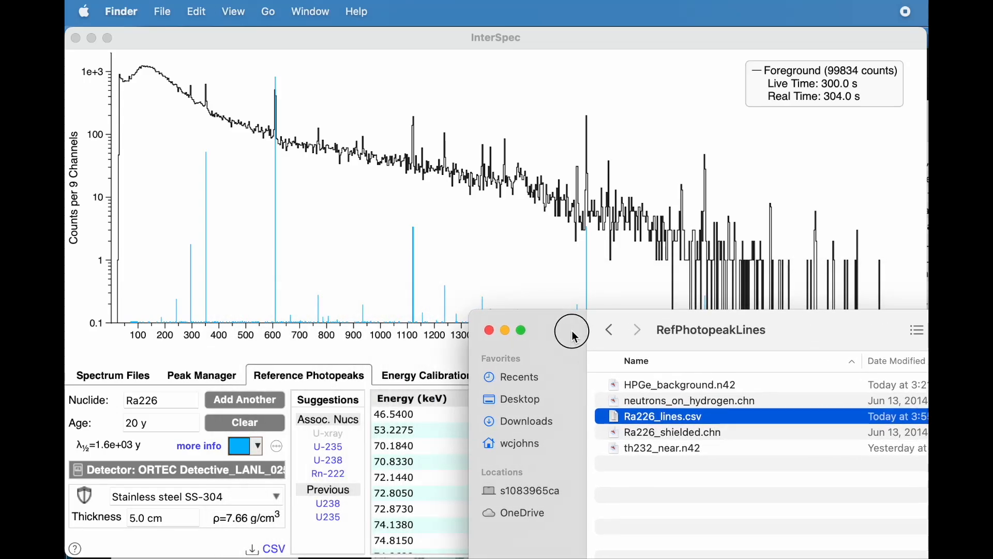
click(646, 450)
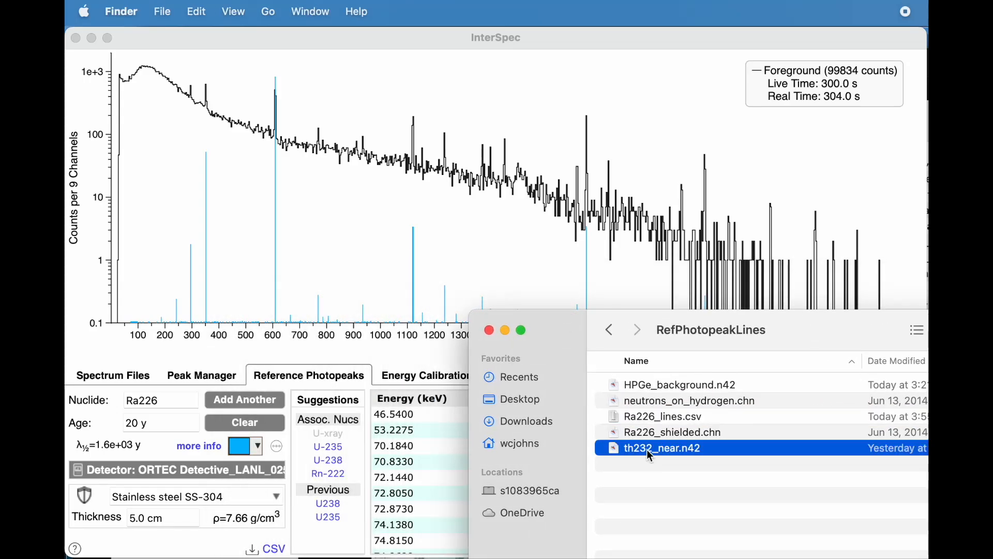
drag(650, 452, 197, 293)
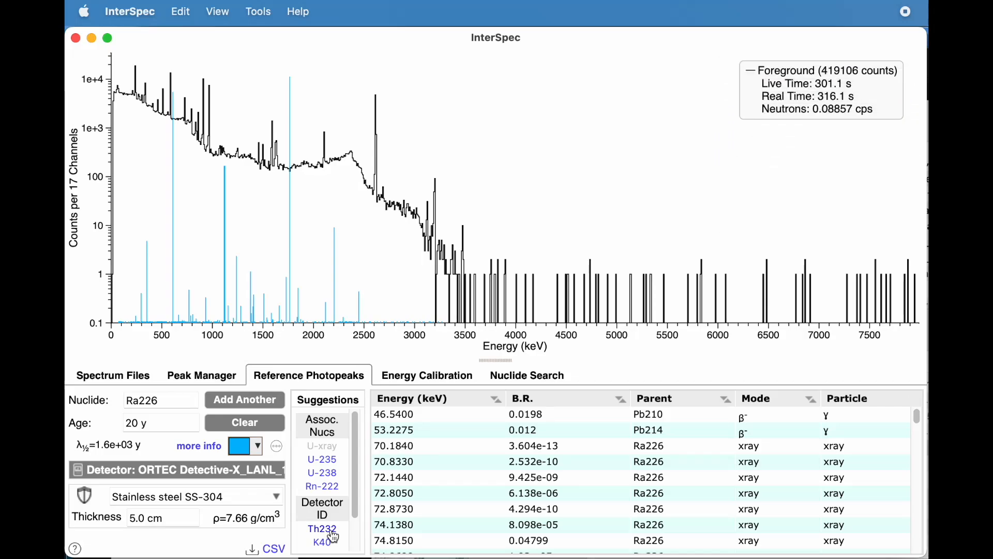
click(332, 531)
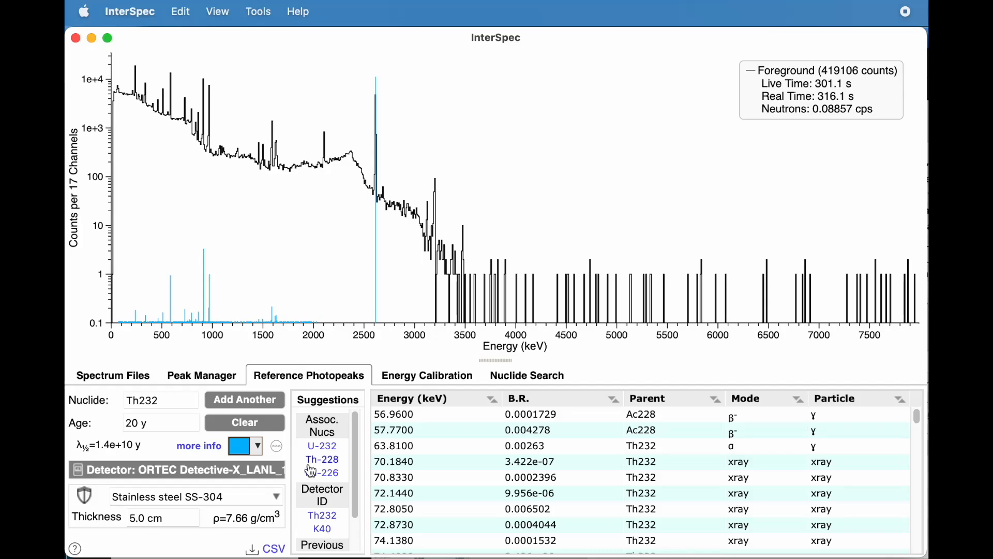
Step: Set the stainless steel shielding thickness for the Th232 lines to 0 cm
drag(128, 200, 232, 198)
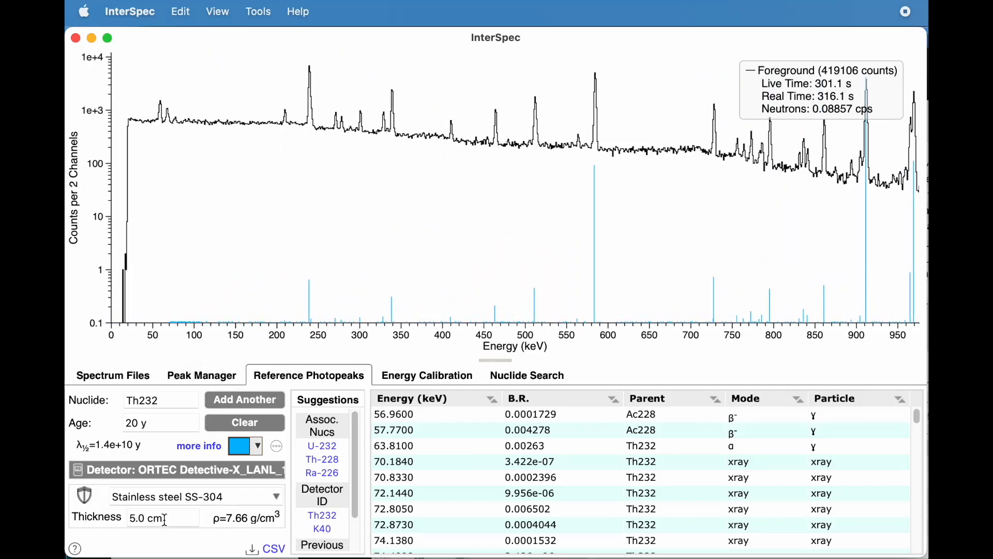
click(122, 521)
key(BackSpace)
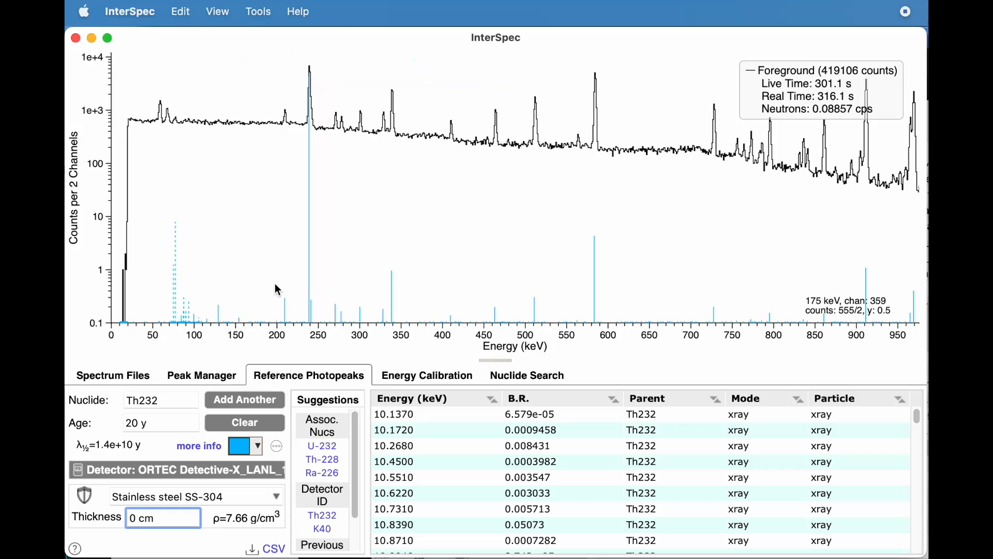
drag(320, 290, 297, 293)
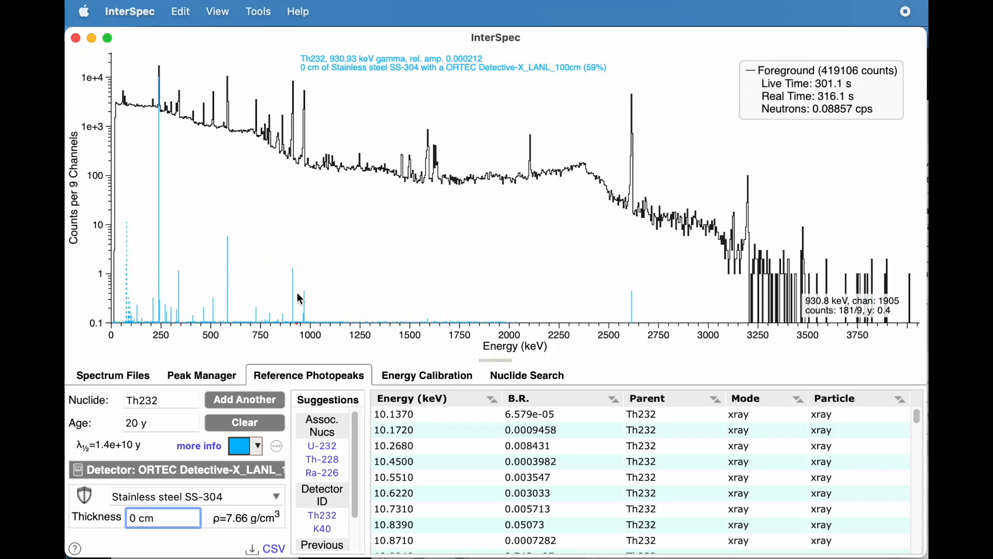
drag(410, 289, 381, 288)
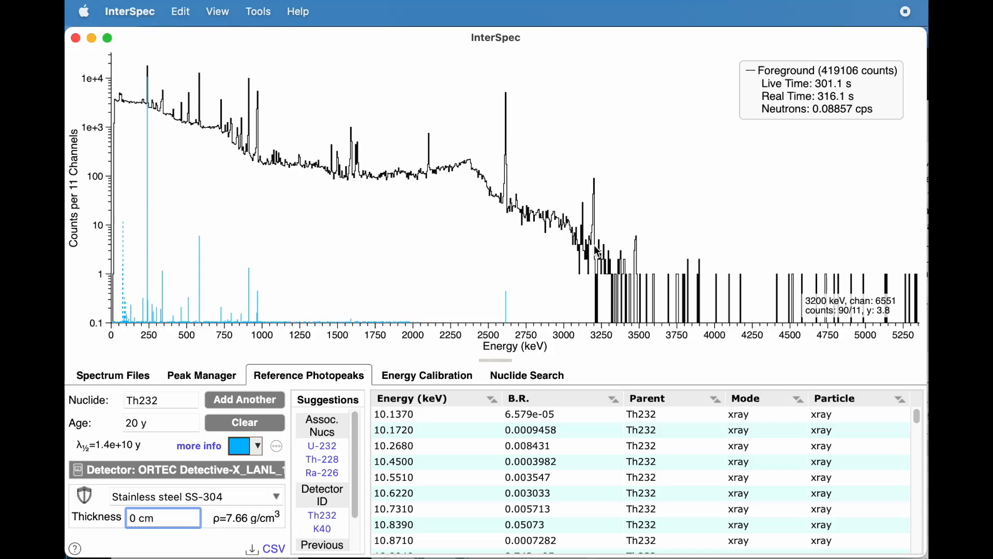
Step: Display the Th232 cascade sums, inspect the sum lines between about 2500 and 3500 keV, and turn them off
click(275, 452)
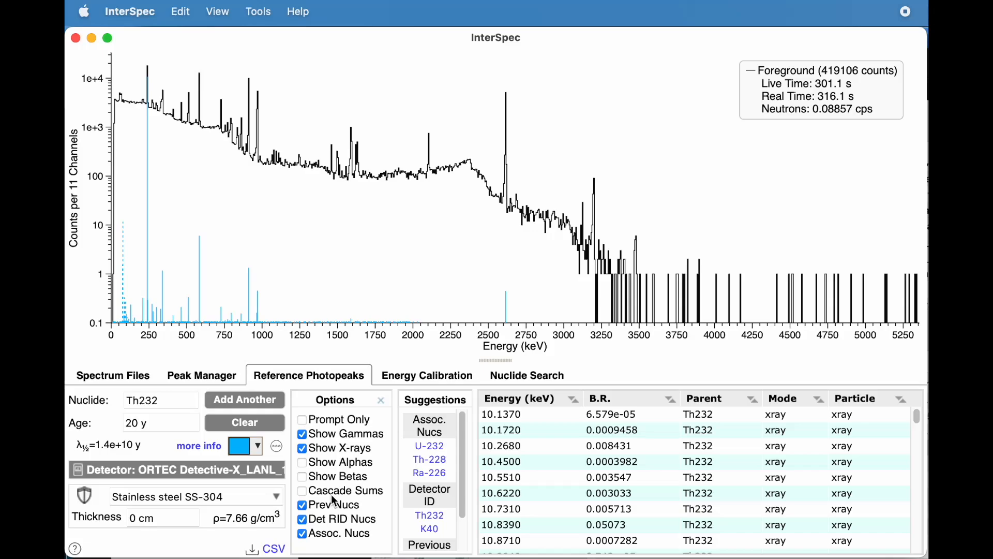
click(303, 491)
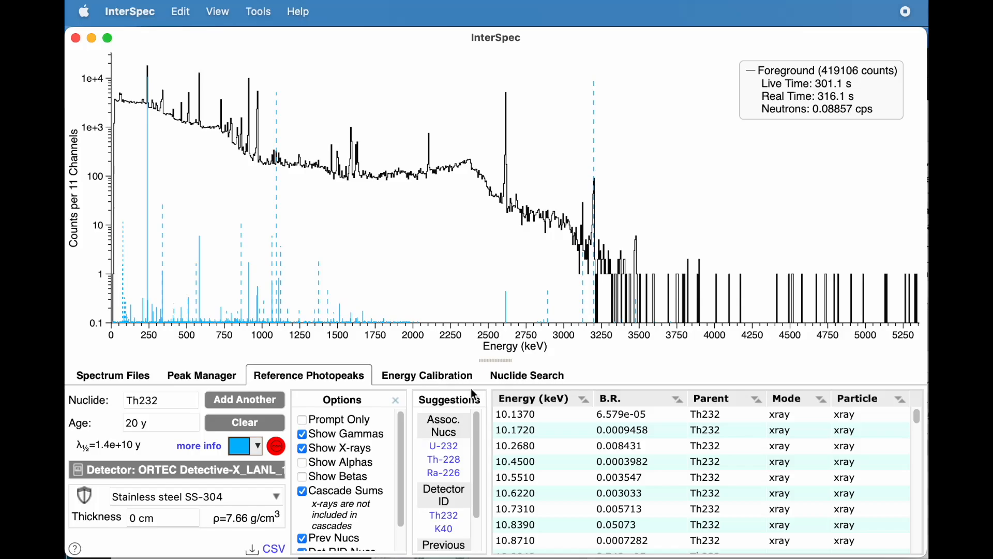
drag(488, 282, 640, 283)
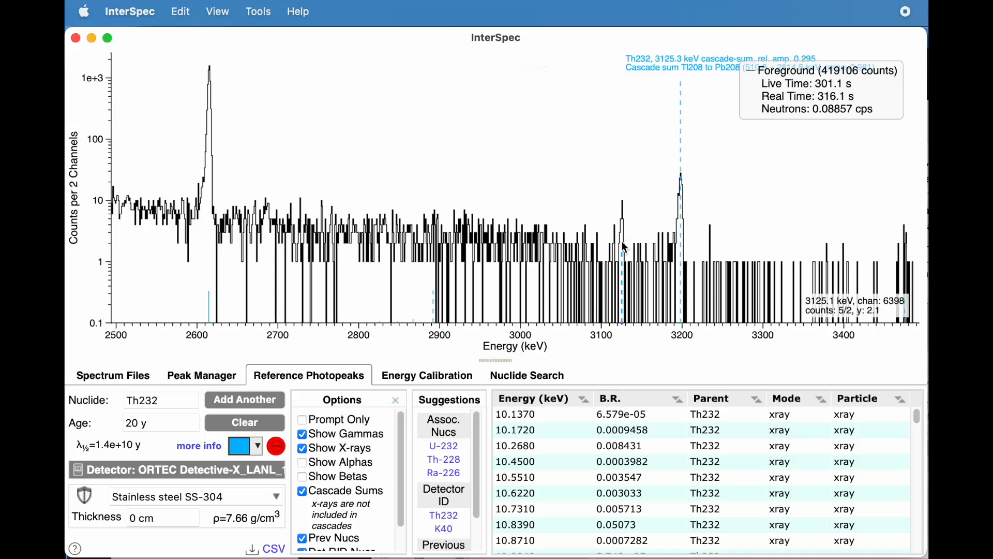
drag(622, 241, 501, 293)
click(302, 491)
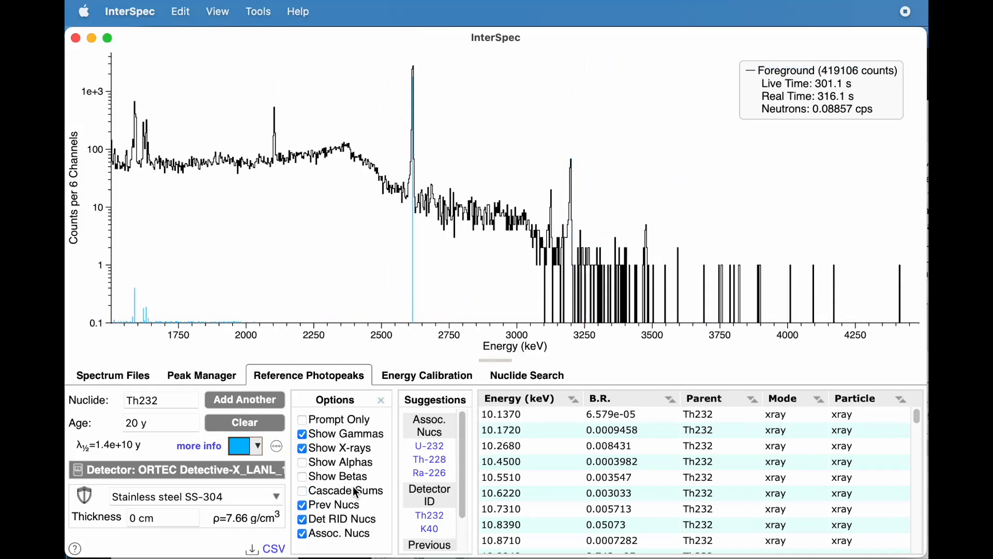
Step: Display the Th232 alpha lines and hide them, and do the same with the beta lines
click(308, 466)
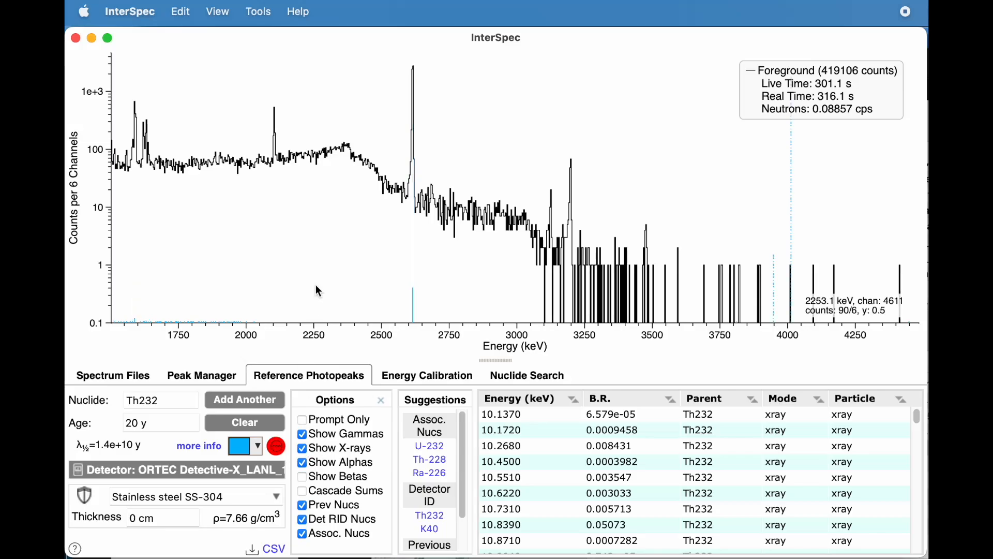
drag(315, 238, 218, 245)
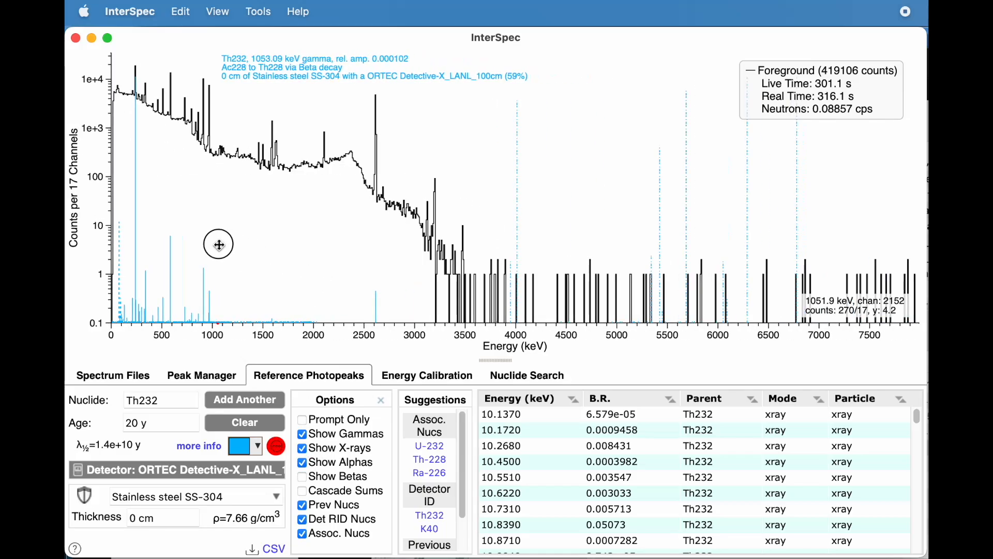
click(301, 463)
click(304, 478)
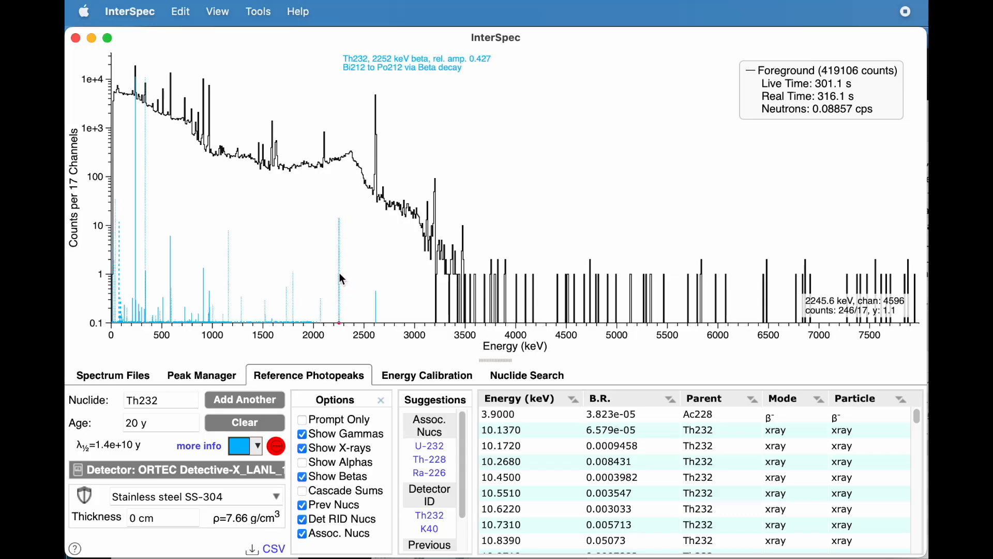
click(304, 476)
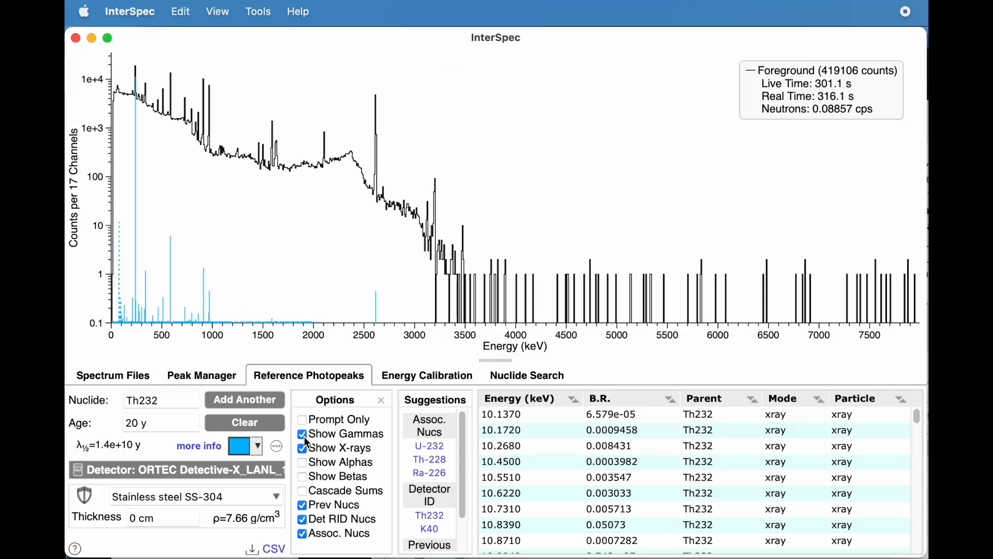
Step: Toggle the Th232 X-ray lines off and on in the low-energy region, and close the line options
drag(117, 308, 170, 300)
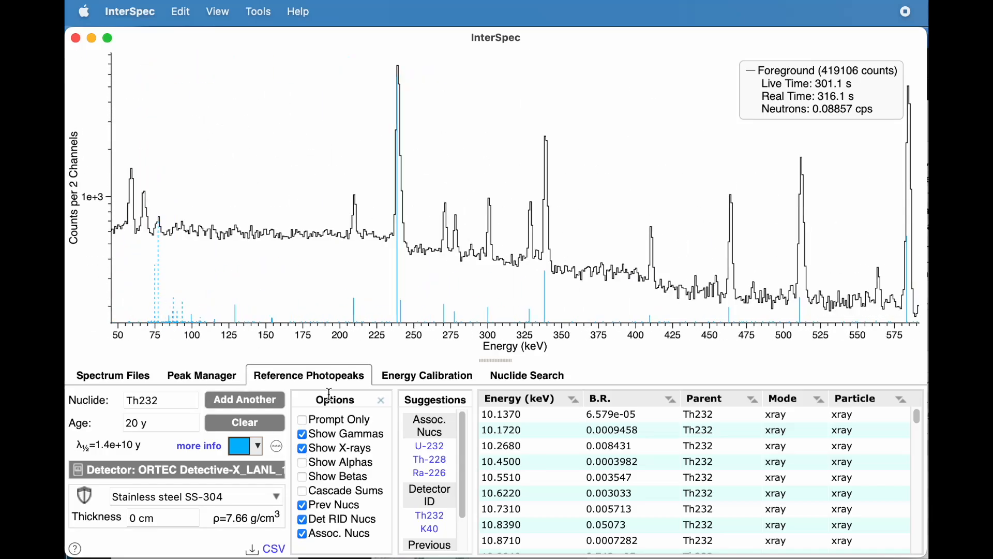
click(329, 450)
click(327, 447)
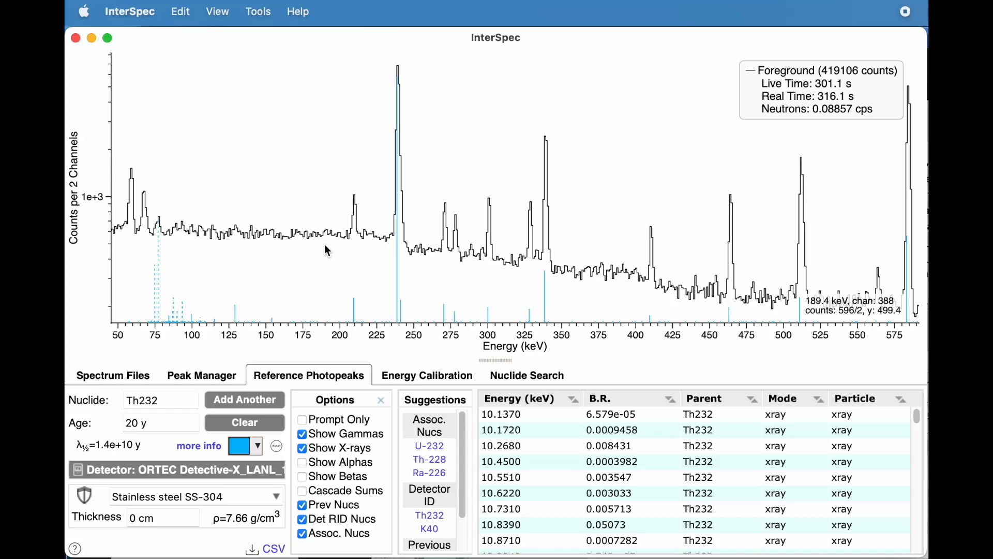
drag(325, 244, 275, 240)
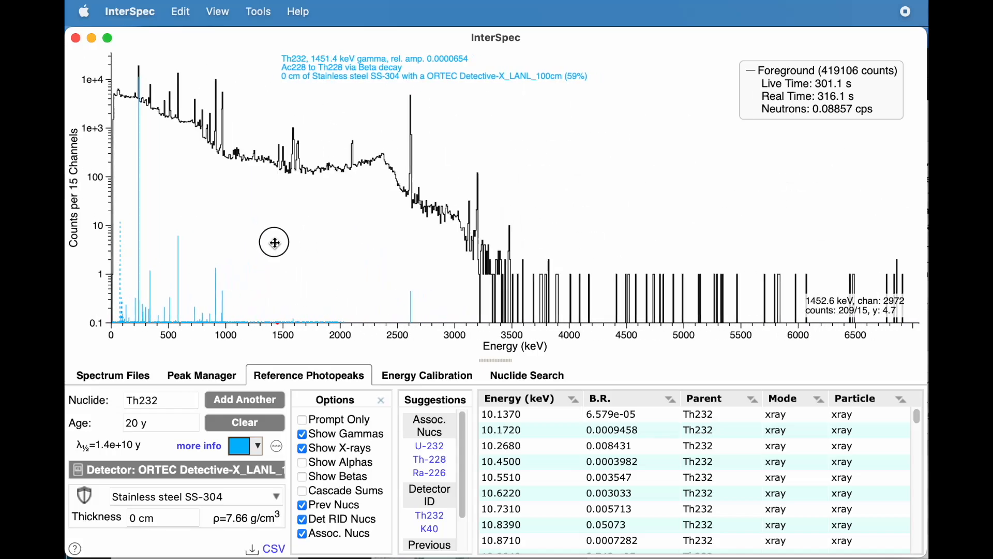
click(382, 399)
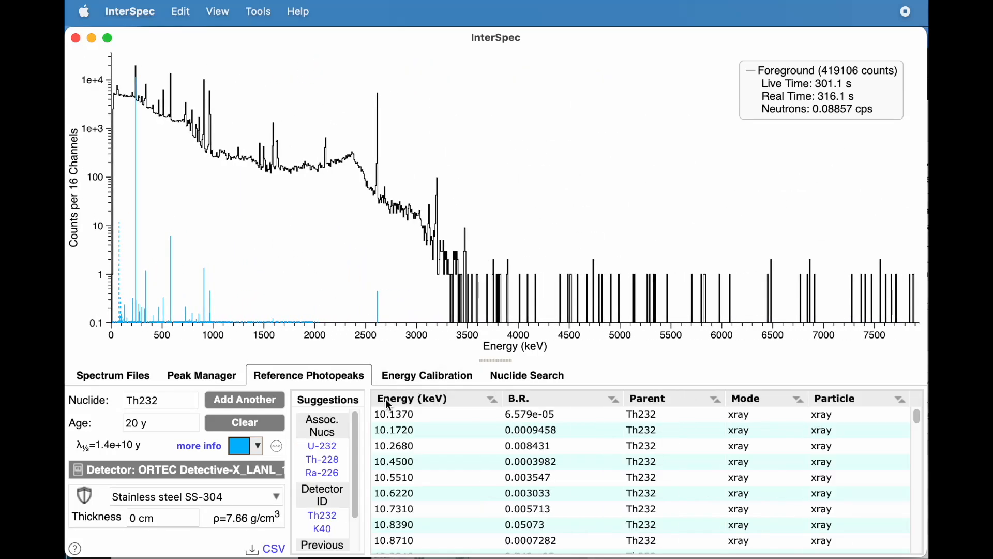
Step: Load neutrons_on_hydrogen.chn from Finder into InterSpec as the foreground spectrum
click(501, 557)
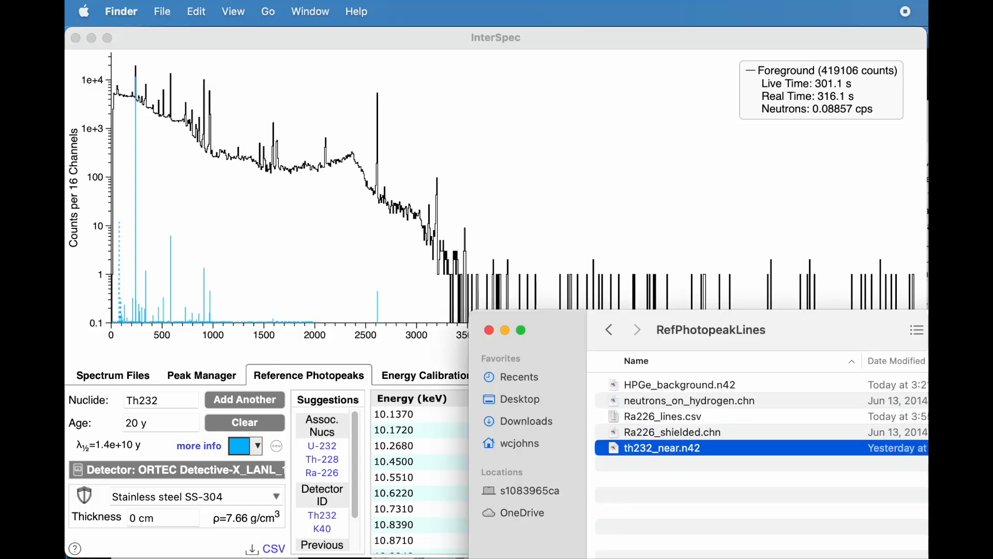
click(643, 404)
drag(642, 403, 207, 319)
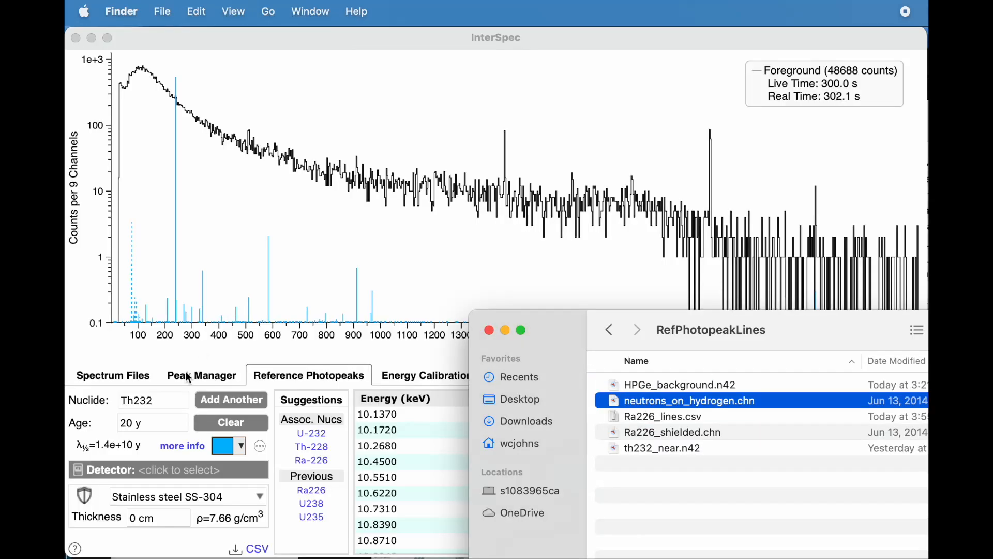
Step: Replace the nuclide Th232 with the reaction H(n,g), and inspect its reference line at the 2223 keV peak
click(167, 399)
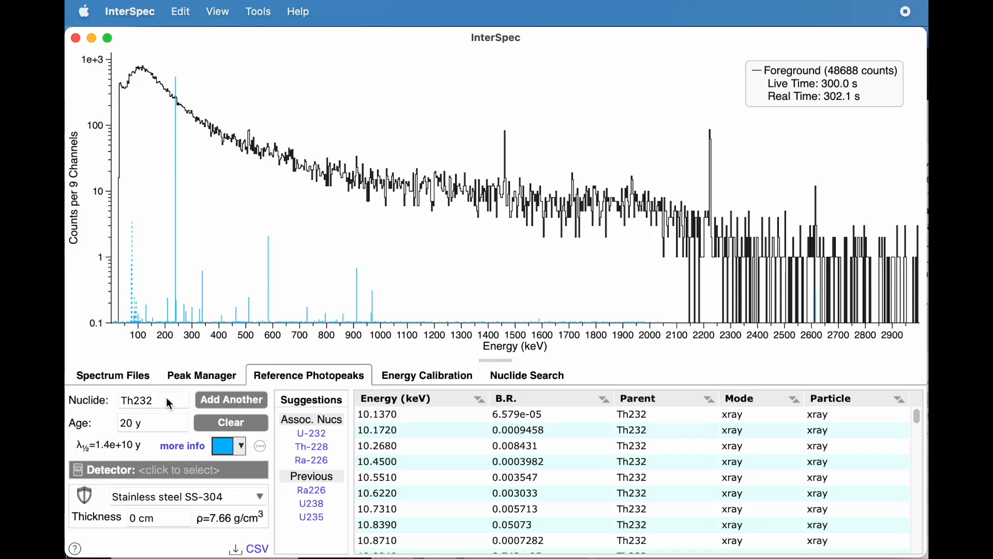
double_click(161, 402)
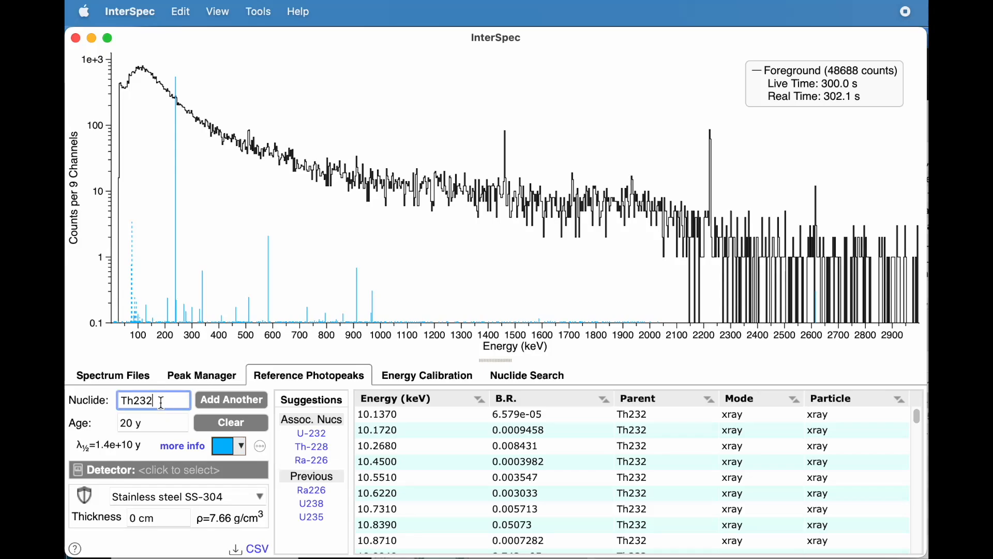
text(H()
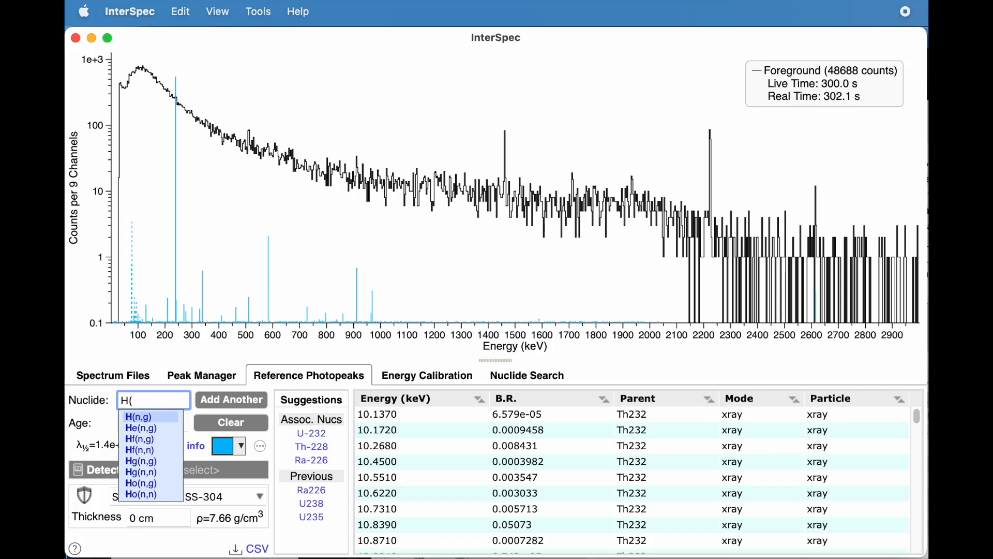
key(Return)
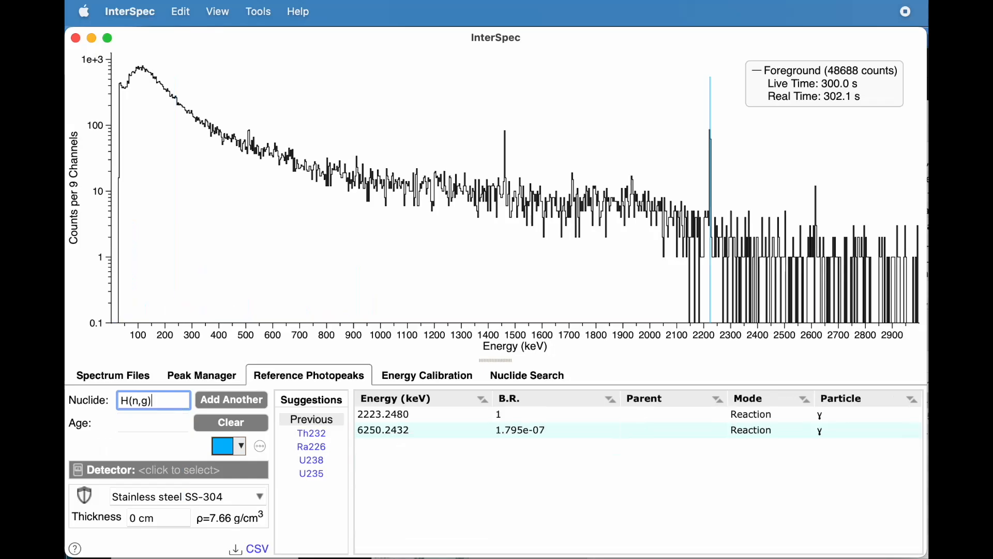
drag(650, 155, 789, 251)
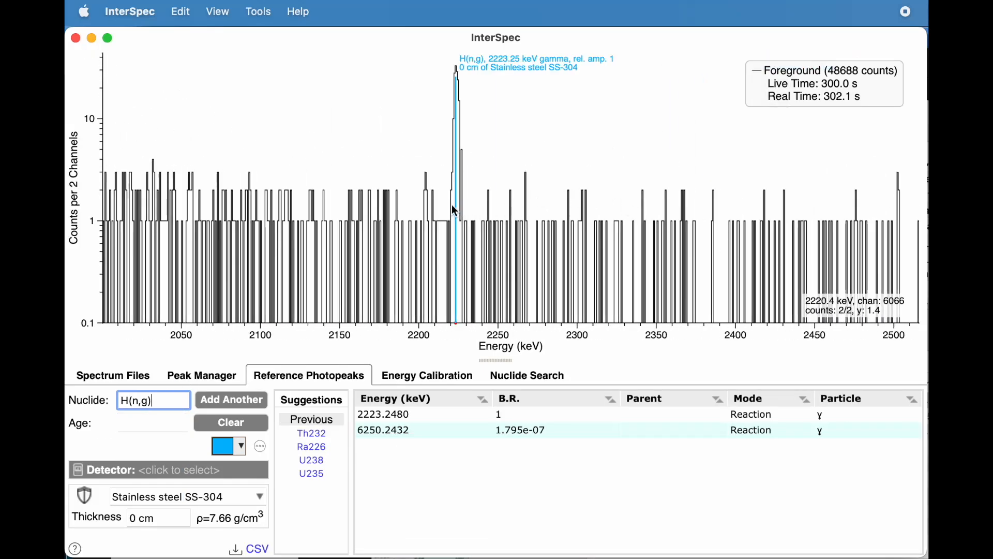
Step: Load HPGe_background.n42 from Finder into InterSpec as the foreground spectrum, declining to use the previous calibration
drag(533, 226, 360, 214)
click(538, 558)
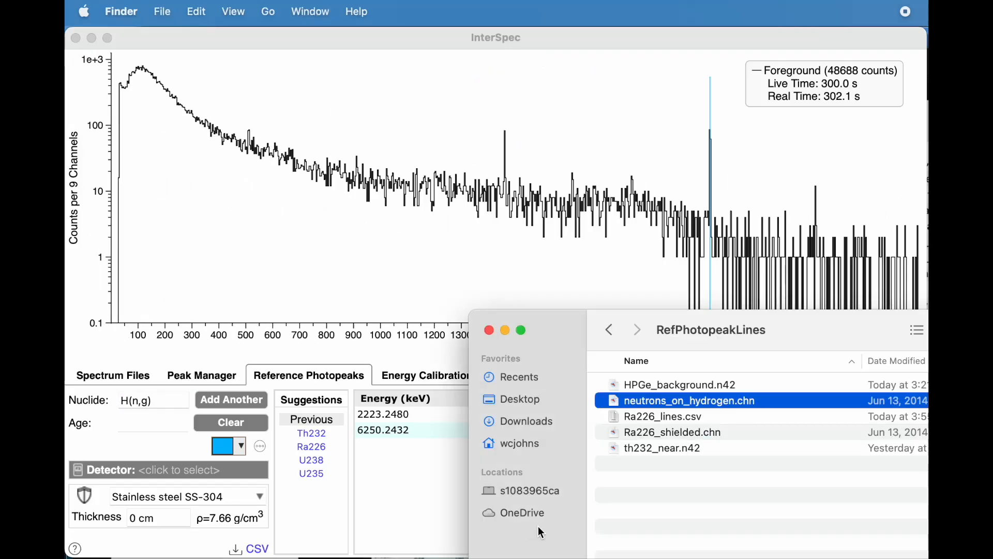
drag(650, 398, 174, 311)
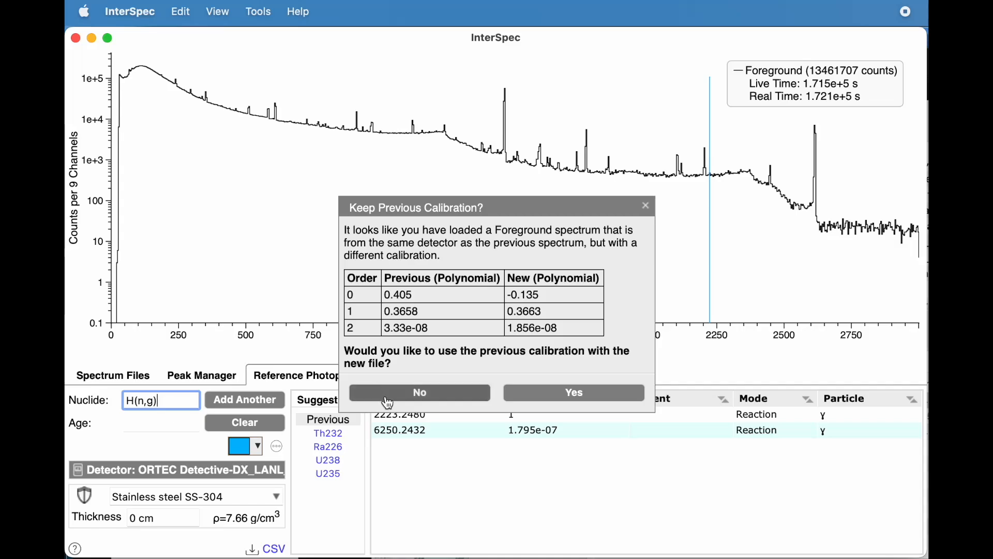
click(419, 392)
Step: Replace the H(n,g) reaction with "background" to display the common background reference lines
click(178, 404)
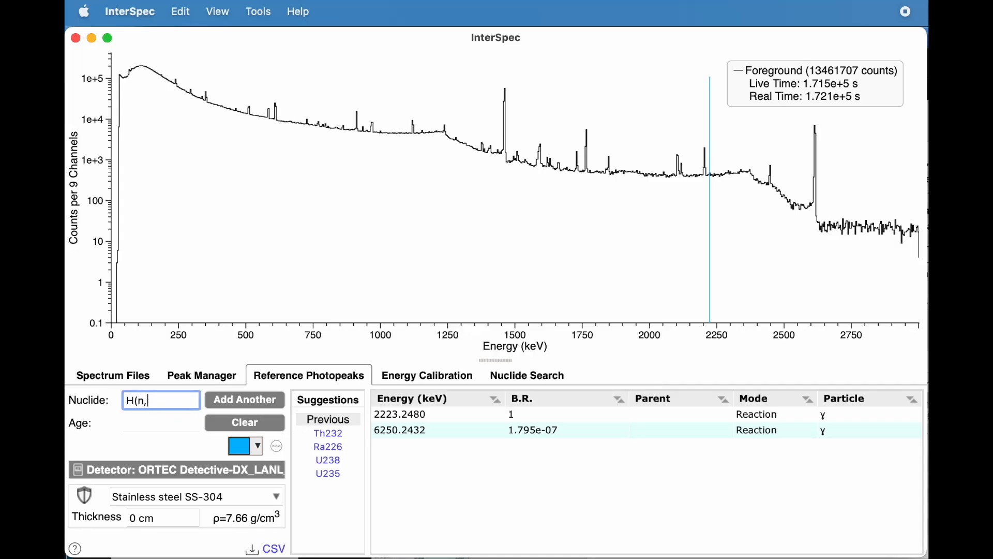
text(background)
key(Return)
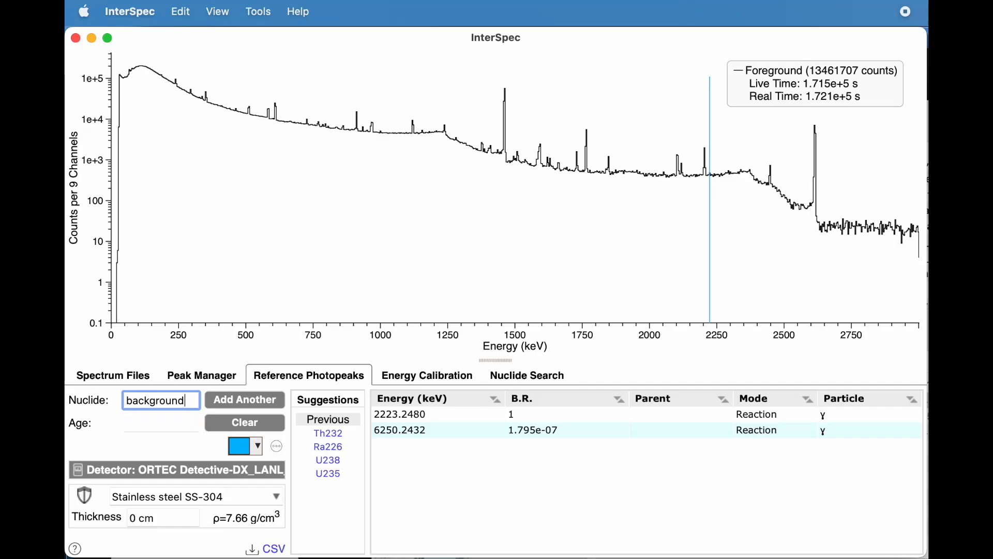
Step: Examine how the background reference lines match the spectrum's peaks from the low-energy region up to about 2300 keV
drag(122, 266, 264, 265)
scroll(427, 251, right, 10)
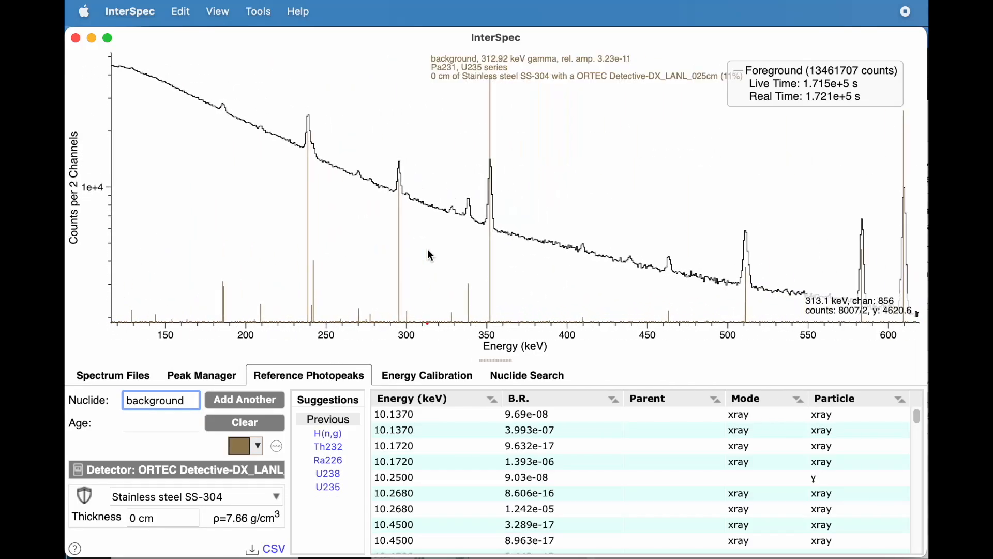
scroll(428, 249, right, 3)
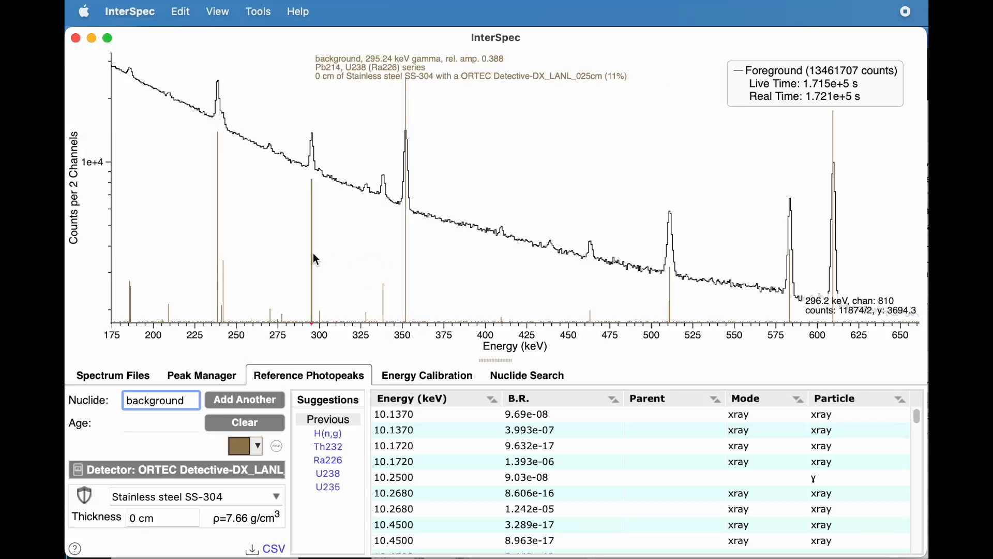
scroll(314, 255, right, 5)
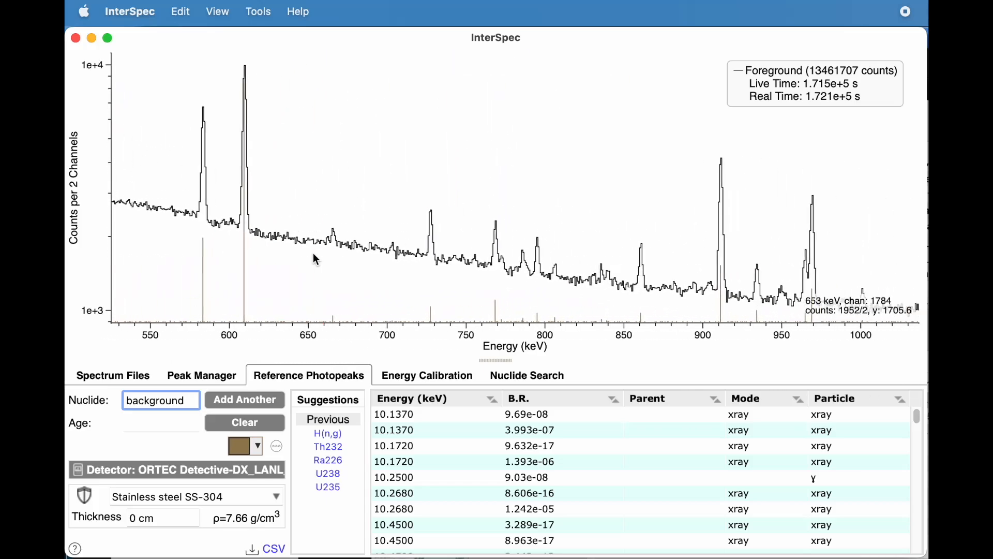
scroll(314, 255, right, 8)
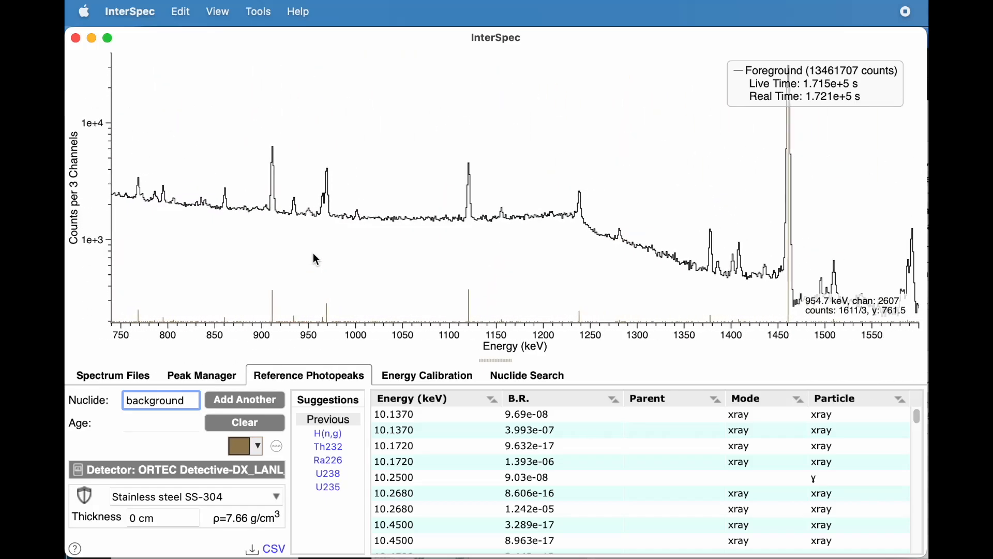
scroll(314, 255, right, 6)
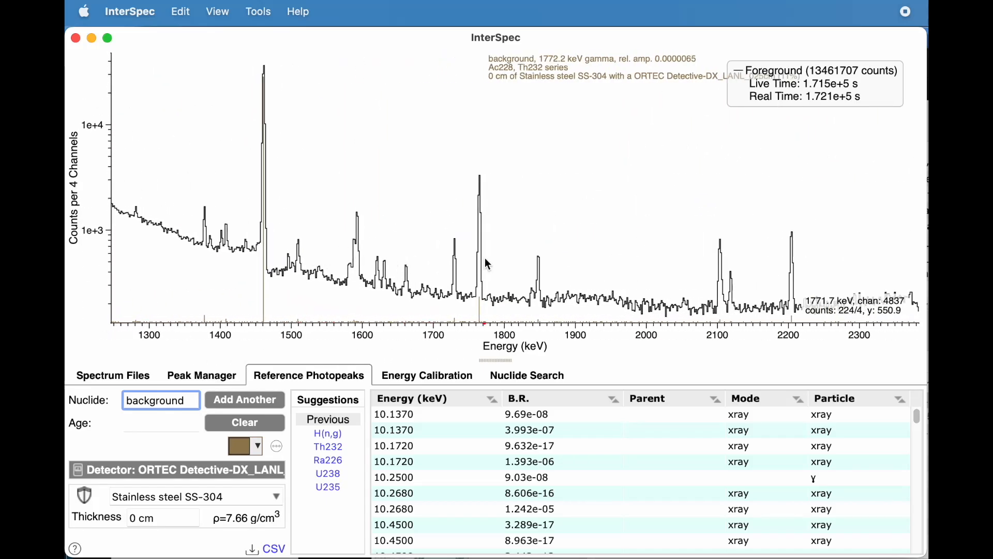
scroll(483, 258, down, 5)
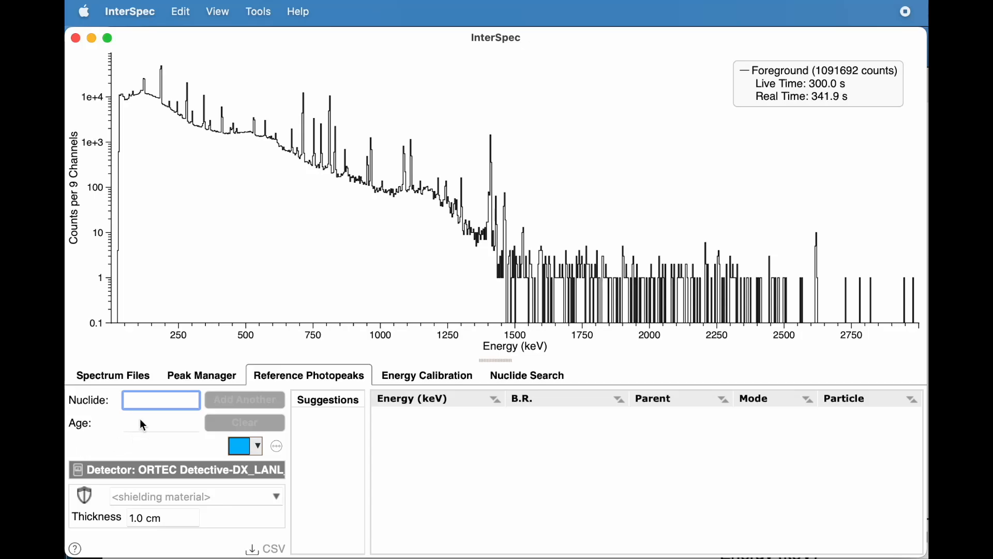
Step: Display the Eu152 reference lines on the new spectrum and set their colour to red, rgb(255, 0, 29)
text(Eu)
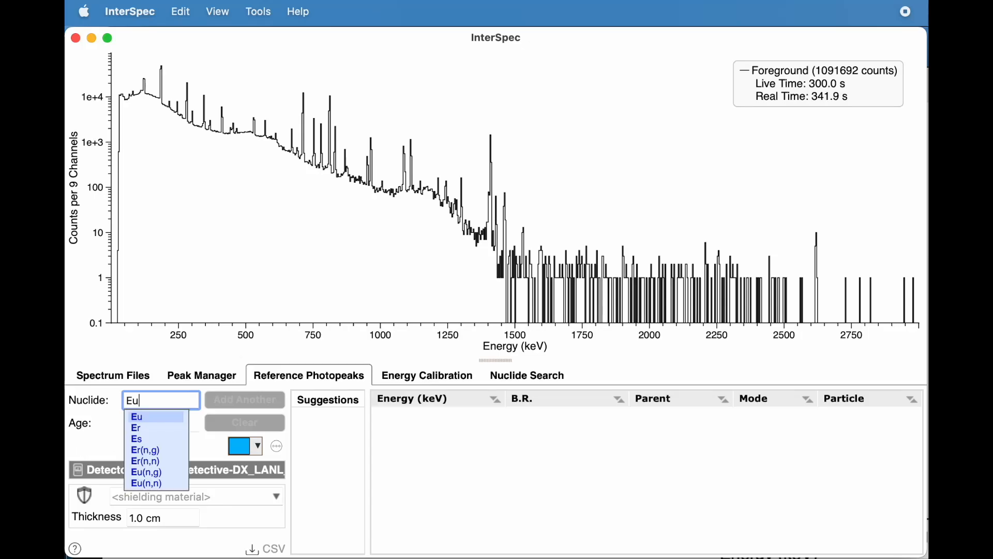
text(152)
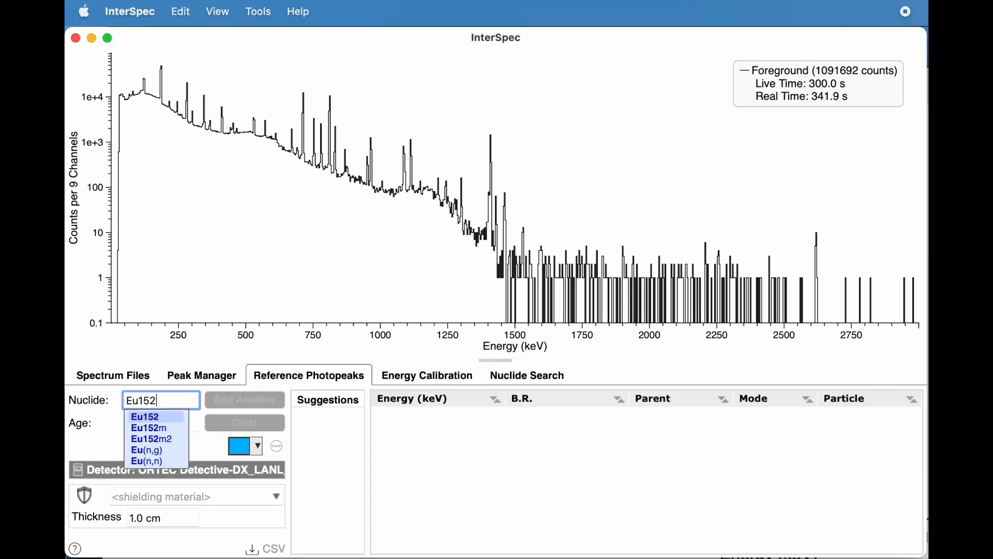
key(Return)
click(258, 448)
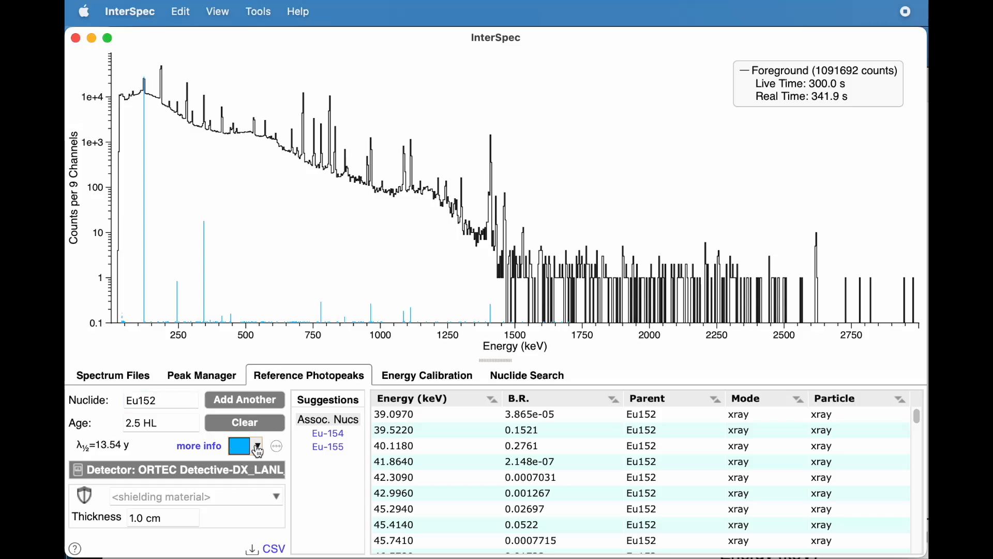
click(393, 378)
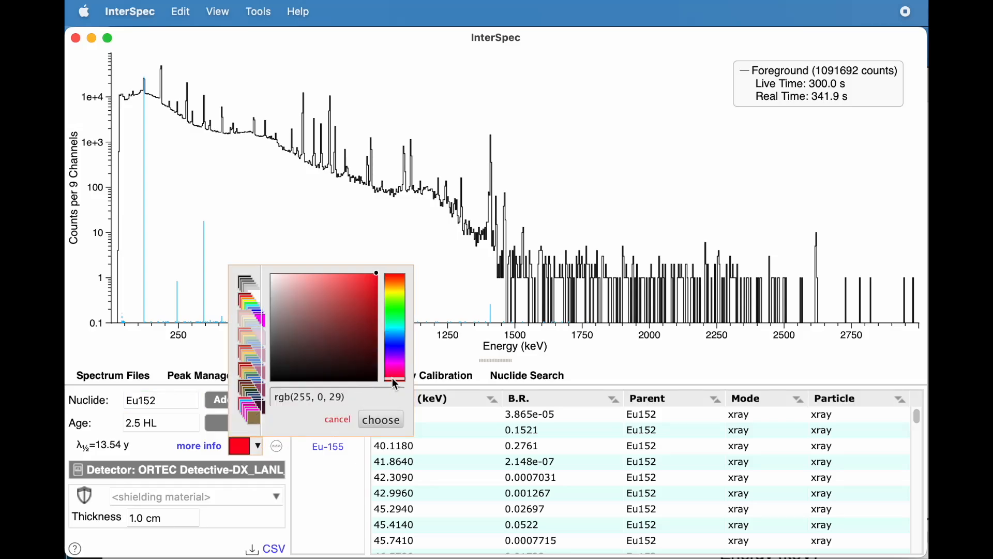
click(388, 427)
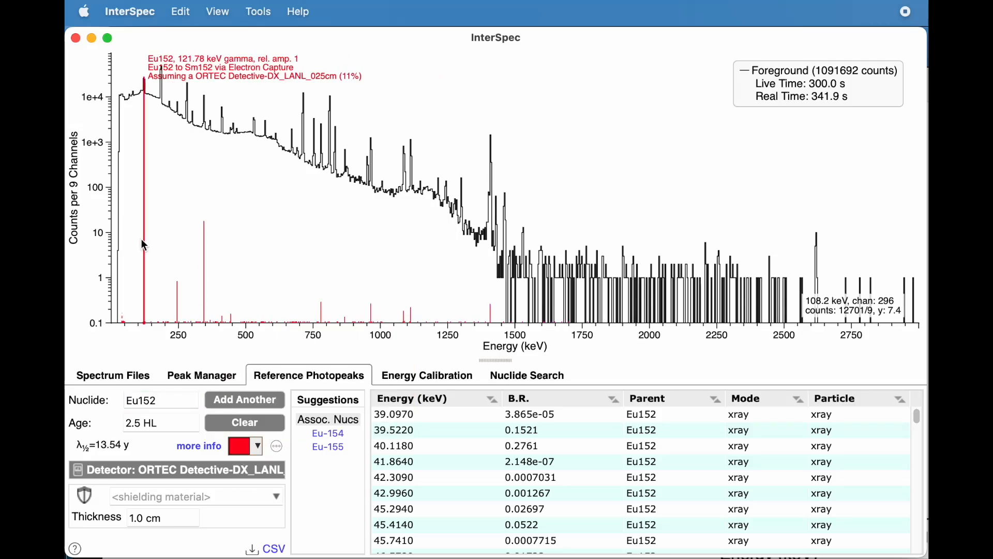
Step: Add Ho166m as a second reference nuclide alongside Eu152, viewing the region of about 80 to 560 keV
drag(134, 240, 262, 243)
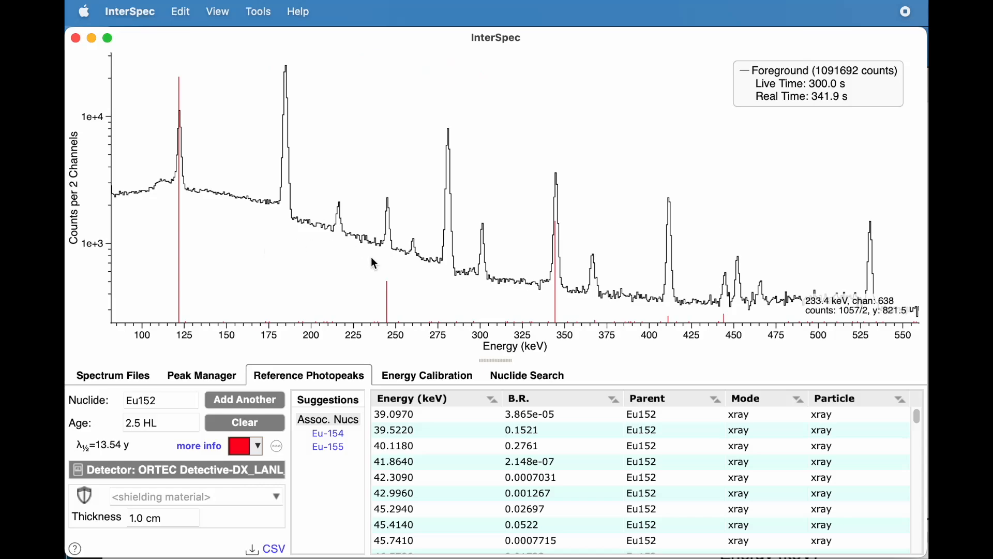
click(246, 401)
click(159, 401)
text(H)
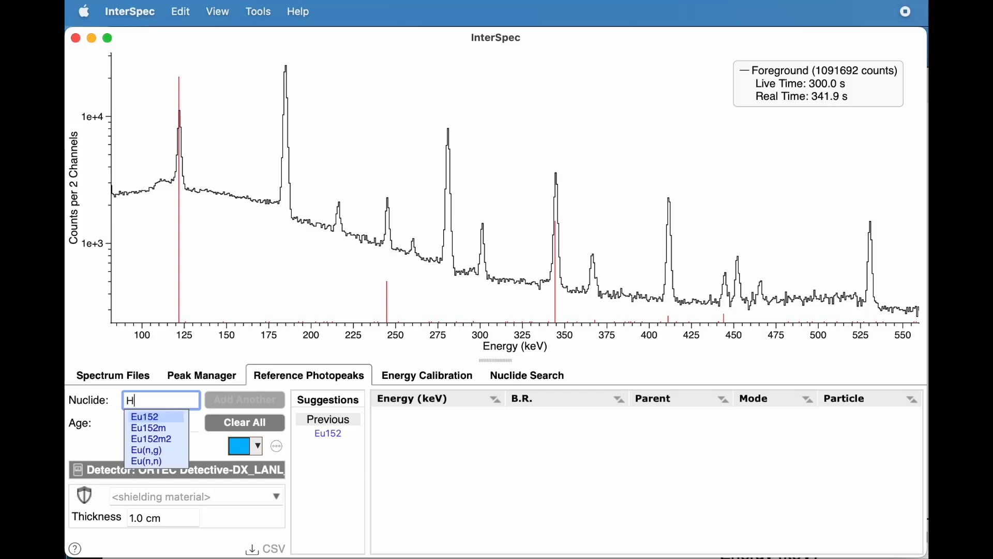
text(o166m)
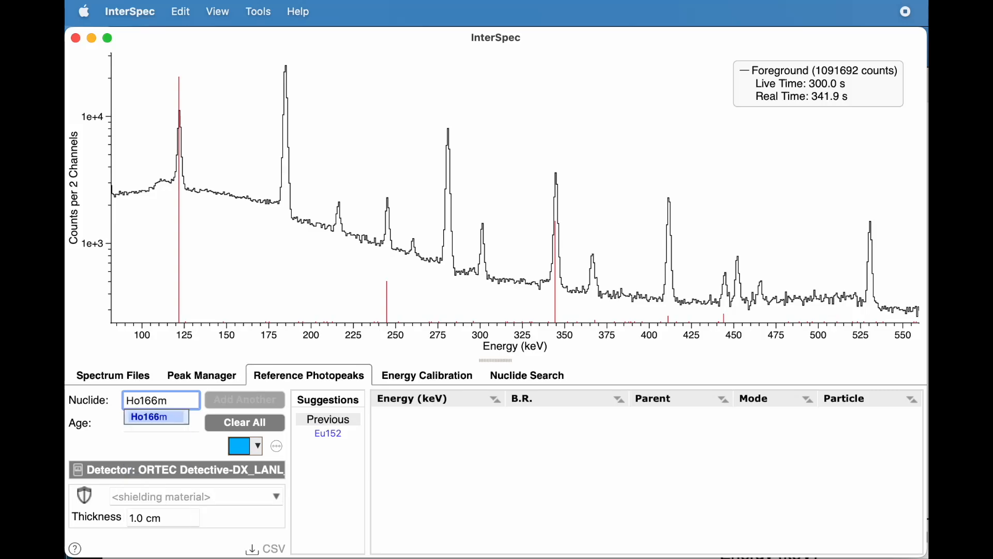
key(Return)
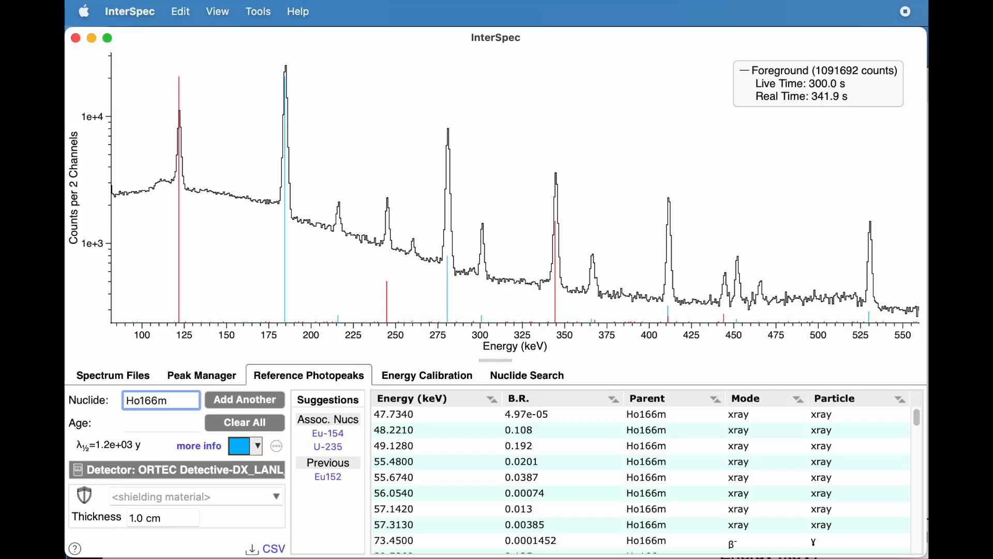
Step: Fit peaks at the Ho166m 184 keV, Eu152 245 keV and Ho166m 280 keV lines, and open the list of fitted peaks
mouse_move(287, 215)
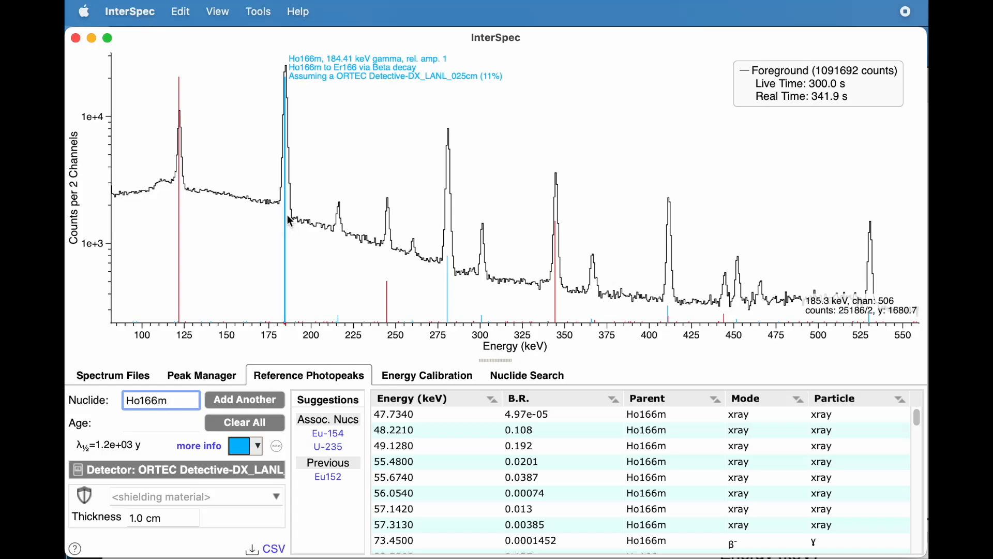
double_click(287, 216)
double_click(388, 248)
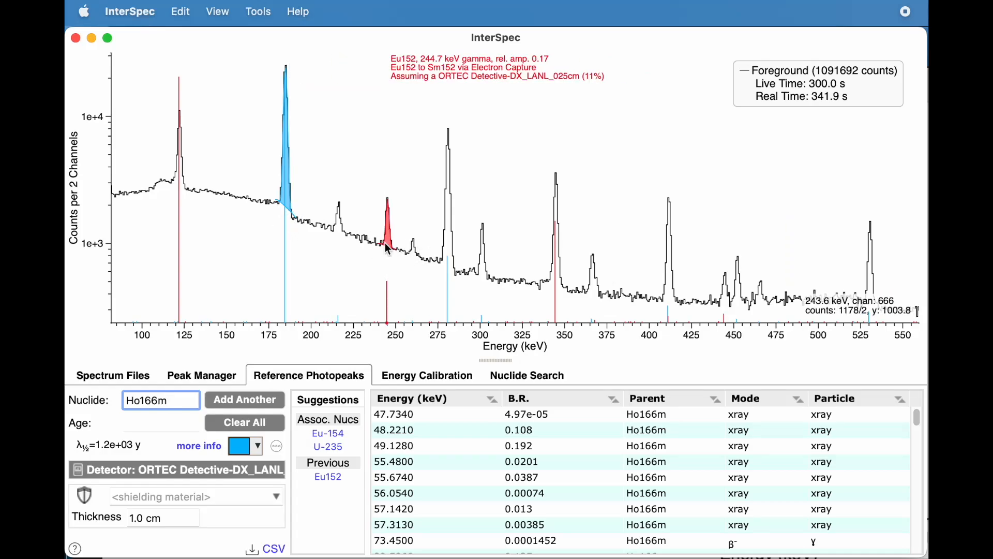
double_click(448, 259)
click(220, 376)
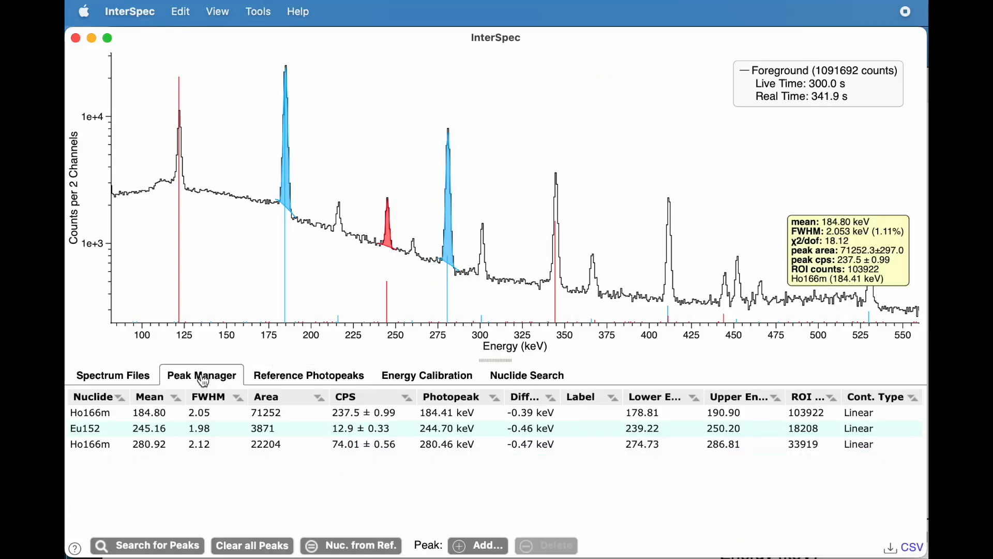